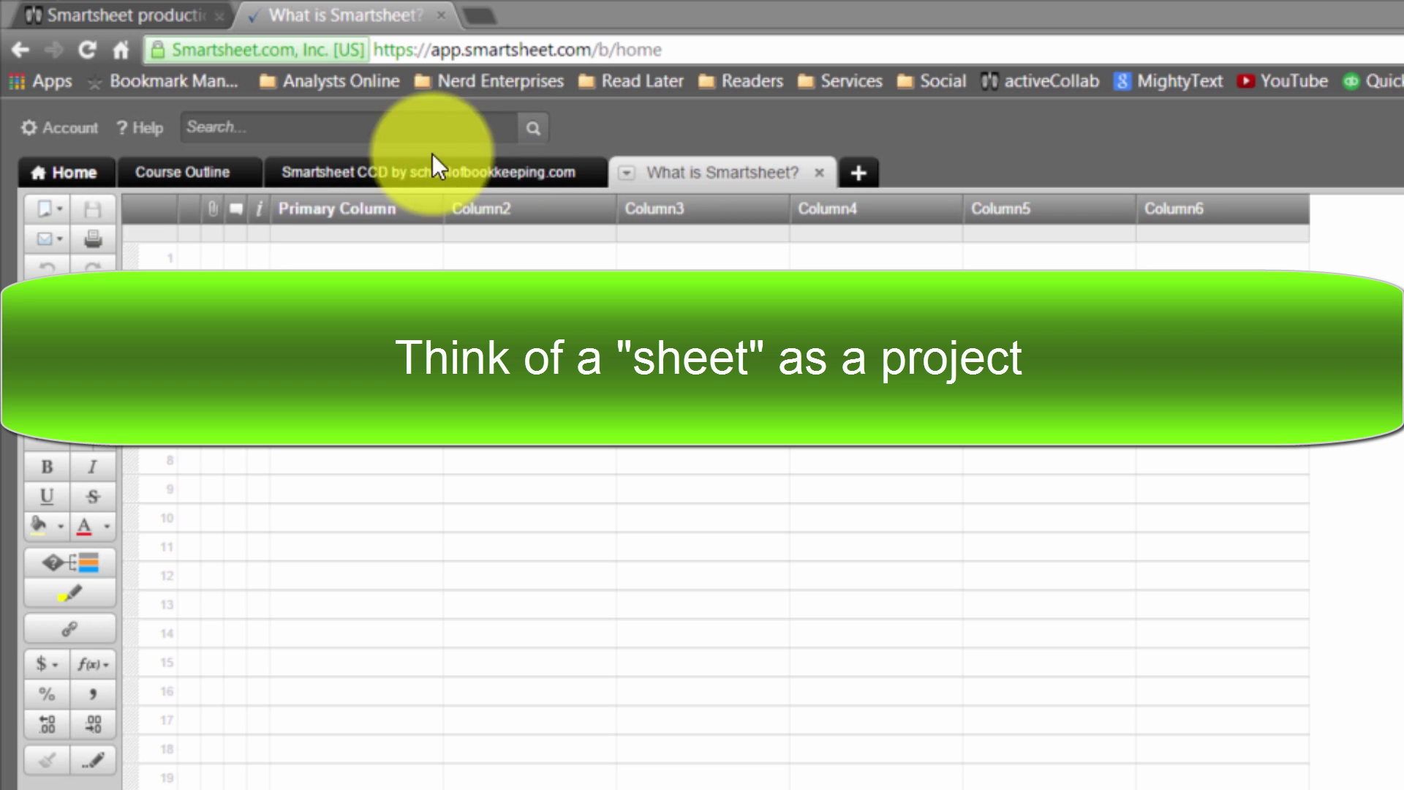
Rename the primary column as Task.
double_click(331, 209)
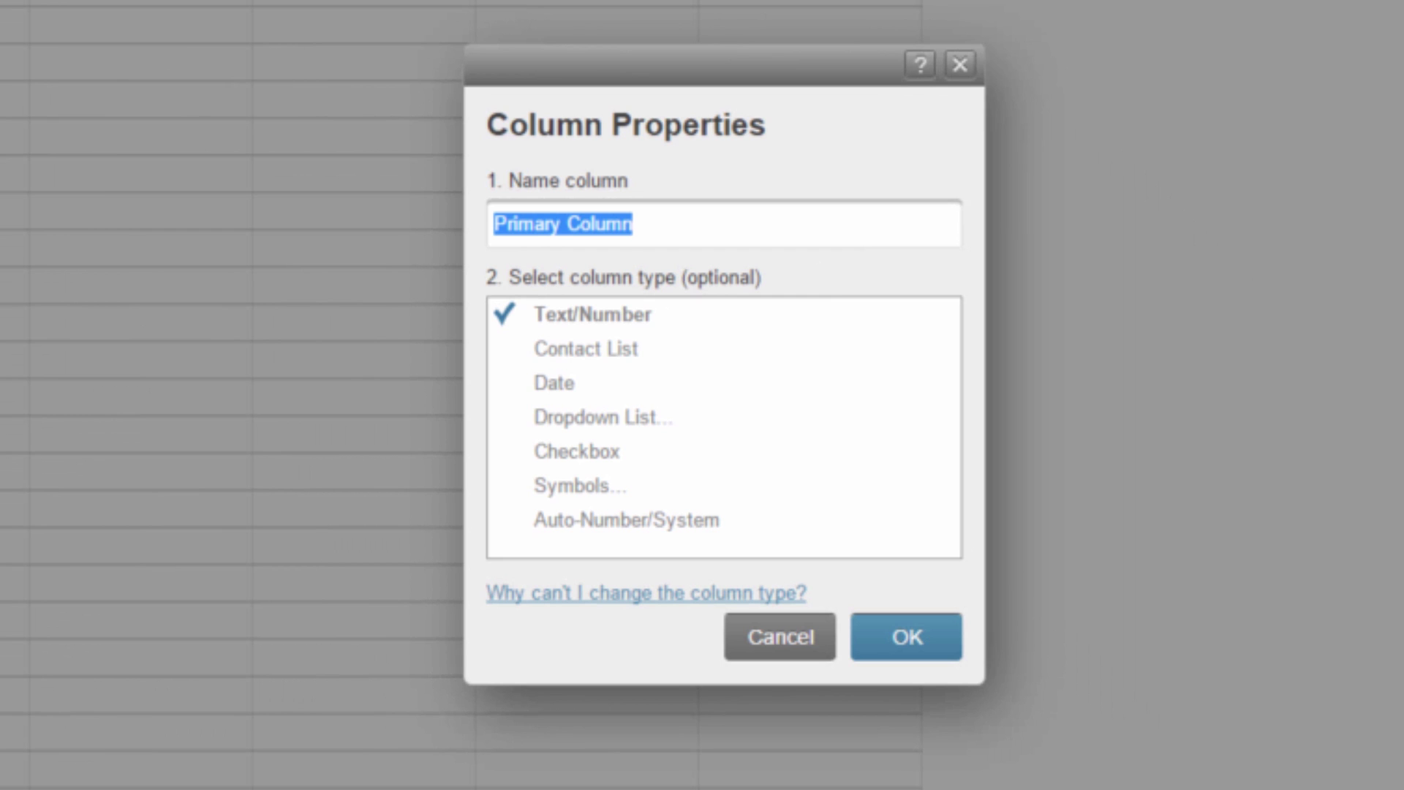
type("Task")
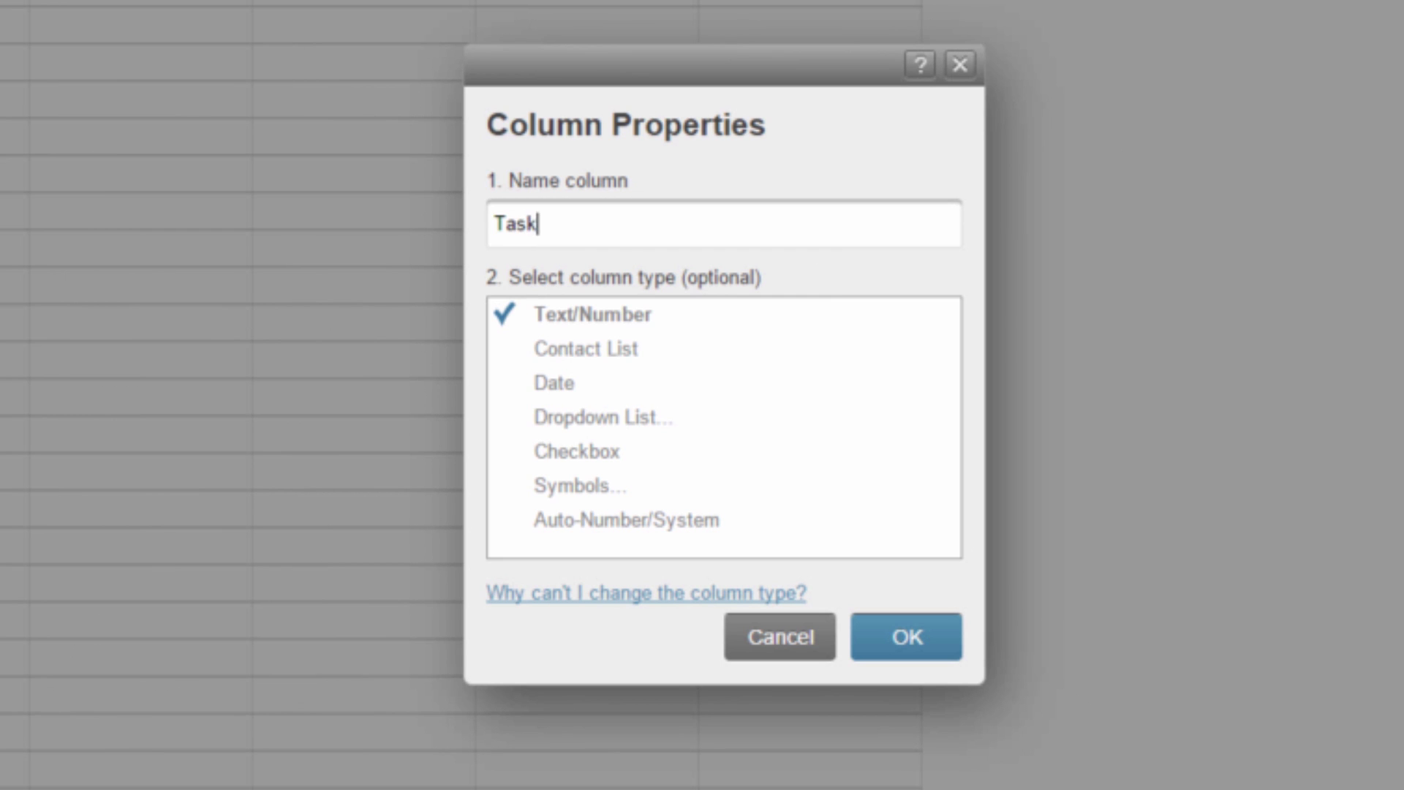
key("Return")
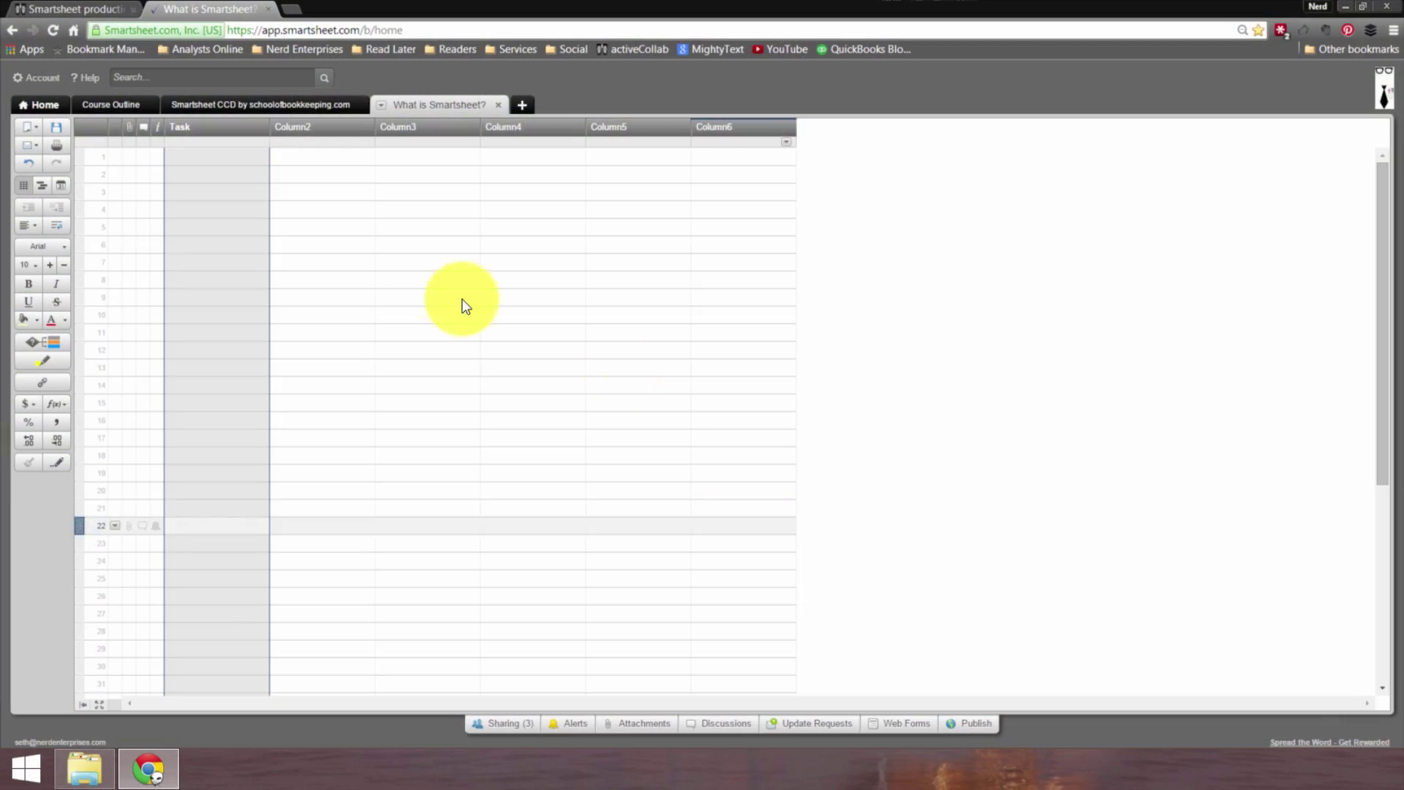
Change Column2 to the Contact List type and rename it Assigned To.
left_click(310, 128)
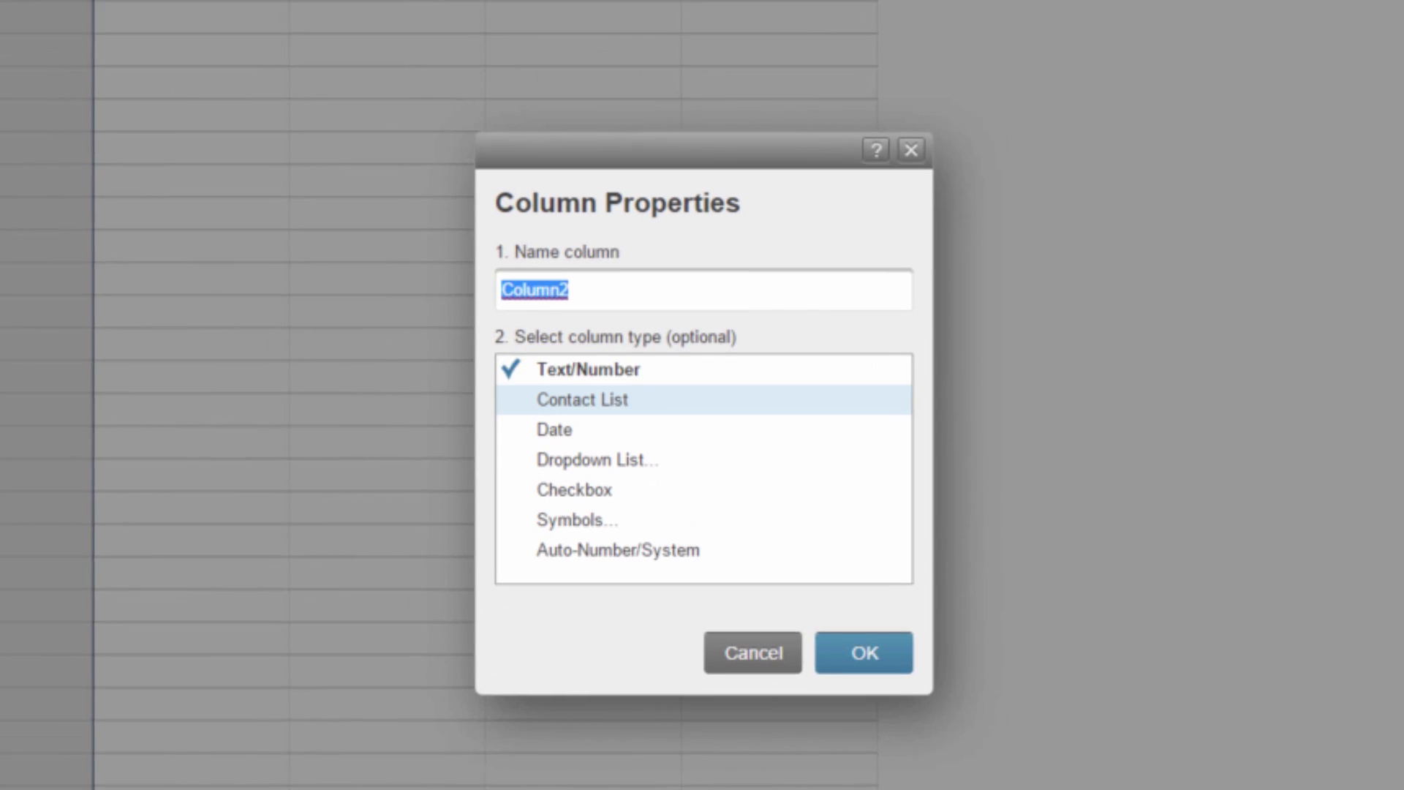
left_click(583, 400)
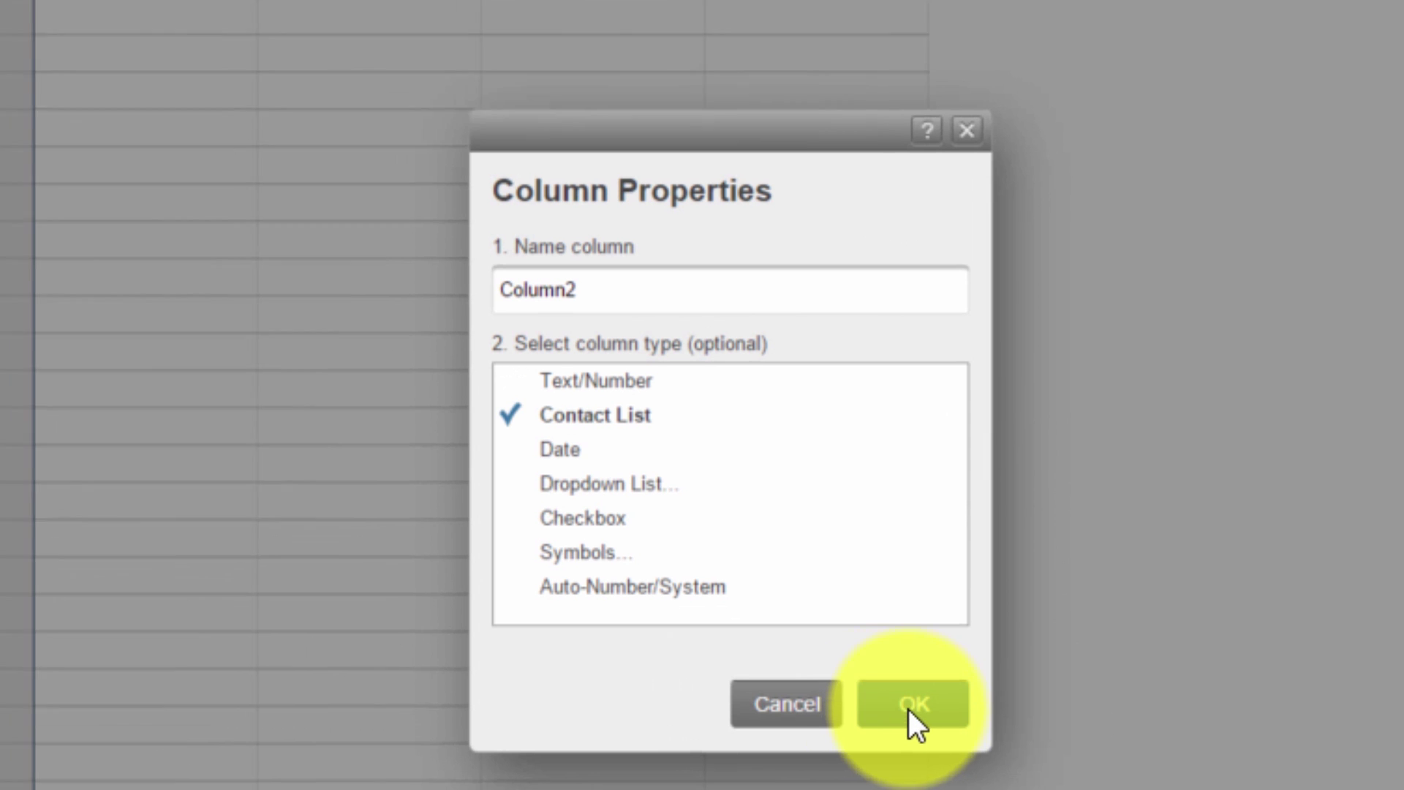
left_click(911, 705)
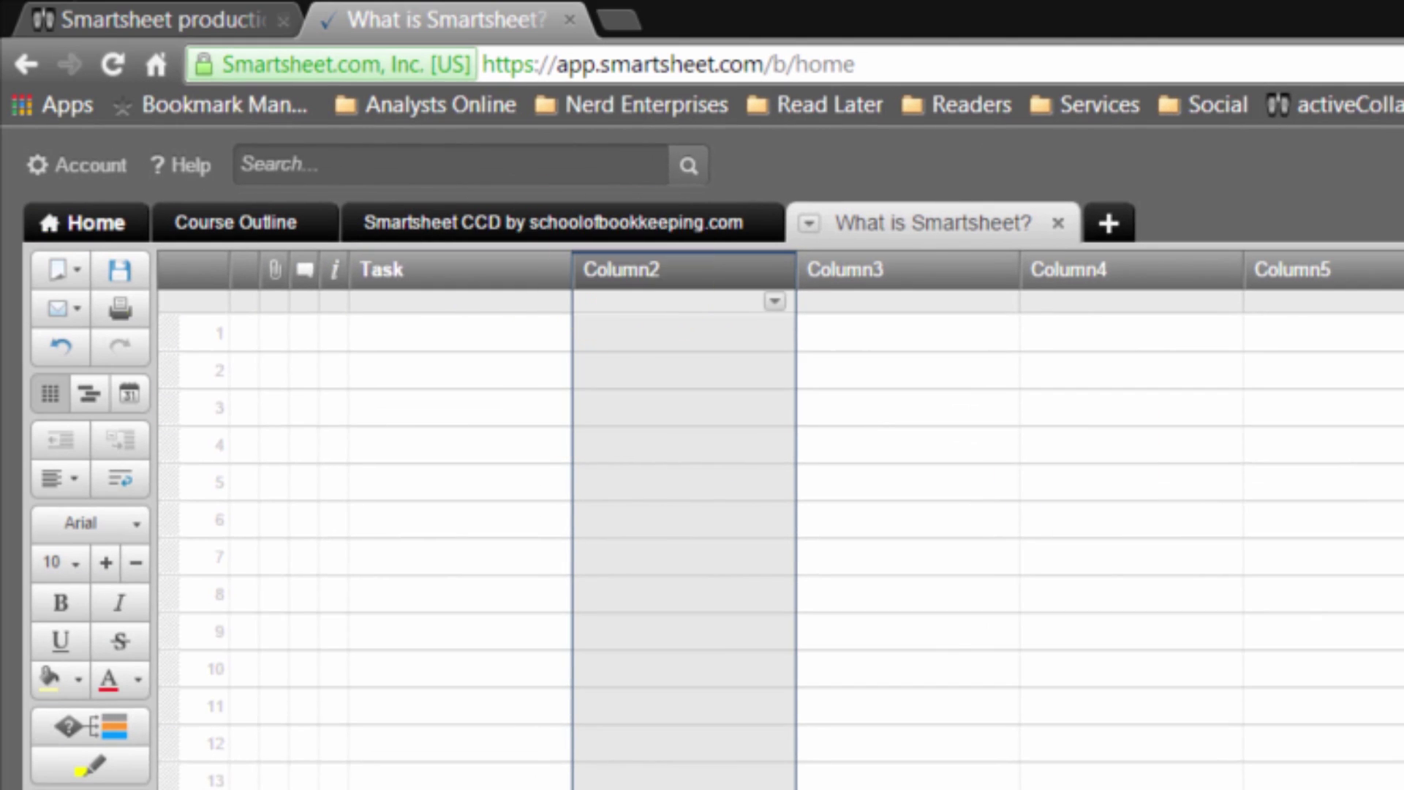
double_click(622, 269)
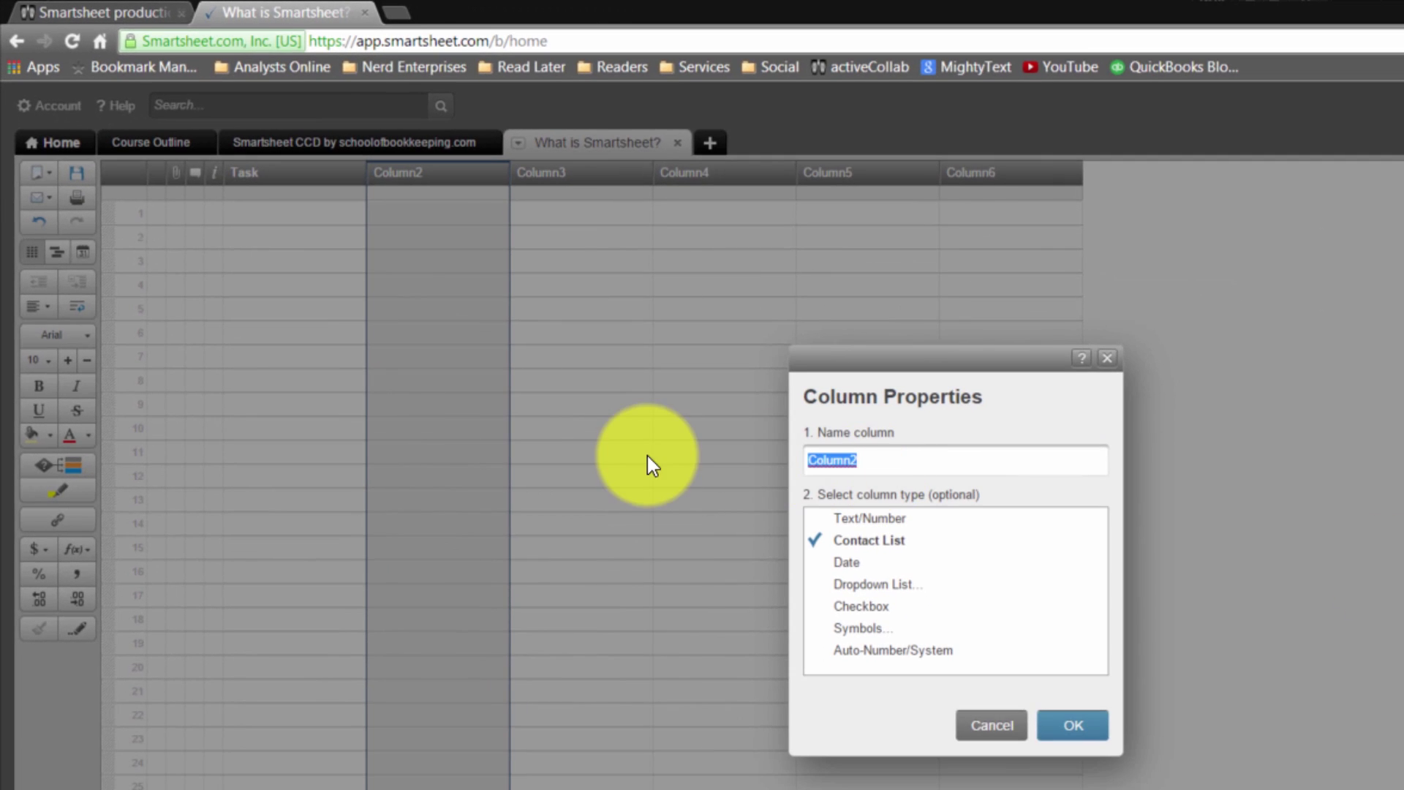
type("Assigned To")
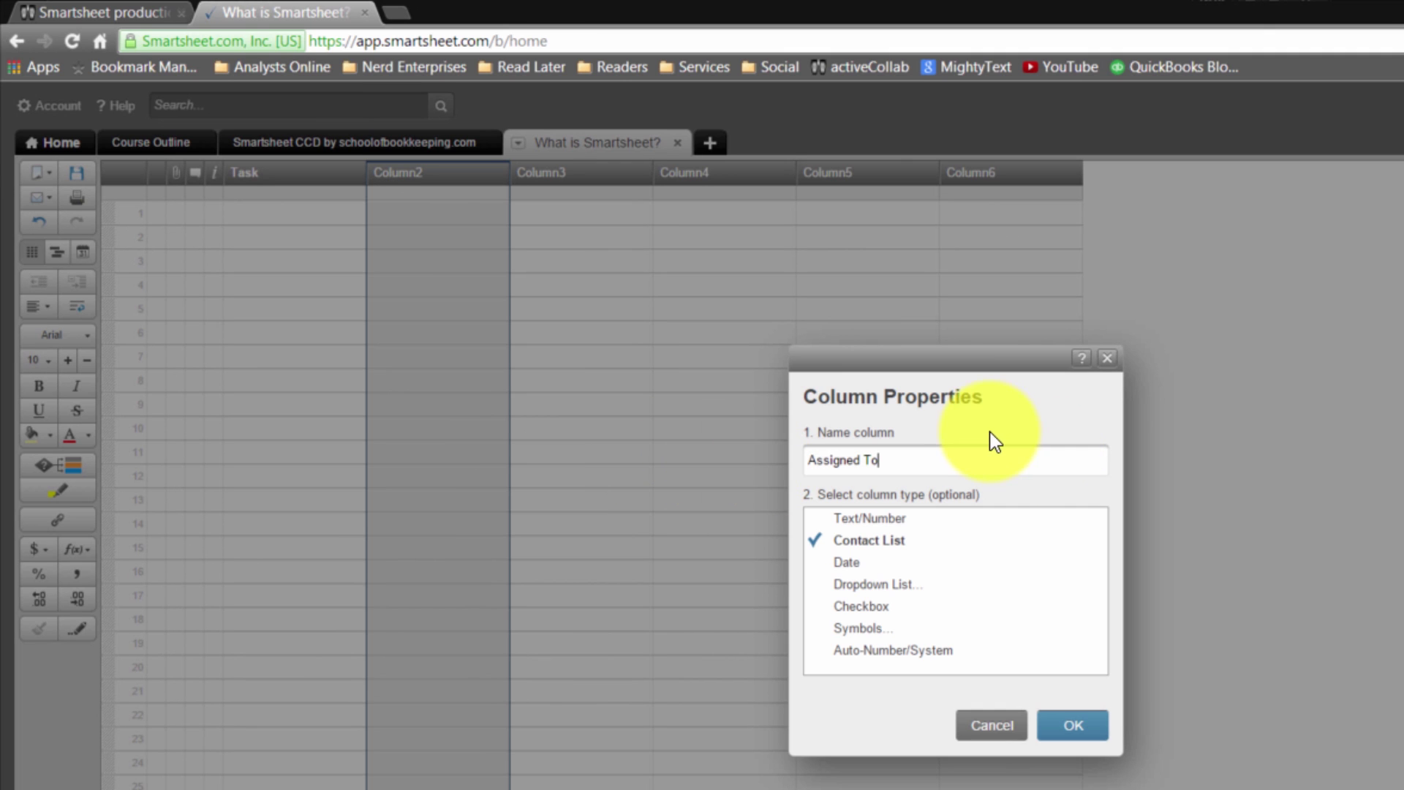
left_click(1070, 723)
Assign row 1 to the third contact offered in the Assigned To column's contact list.
left_click(504, 213)
left_click(500, 213)
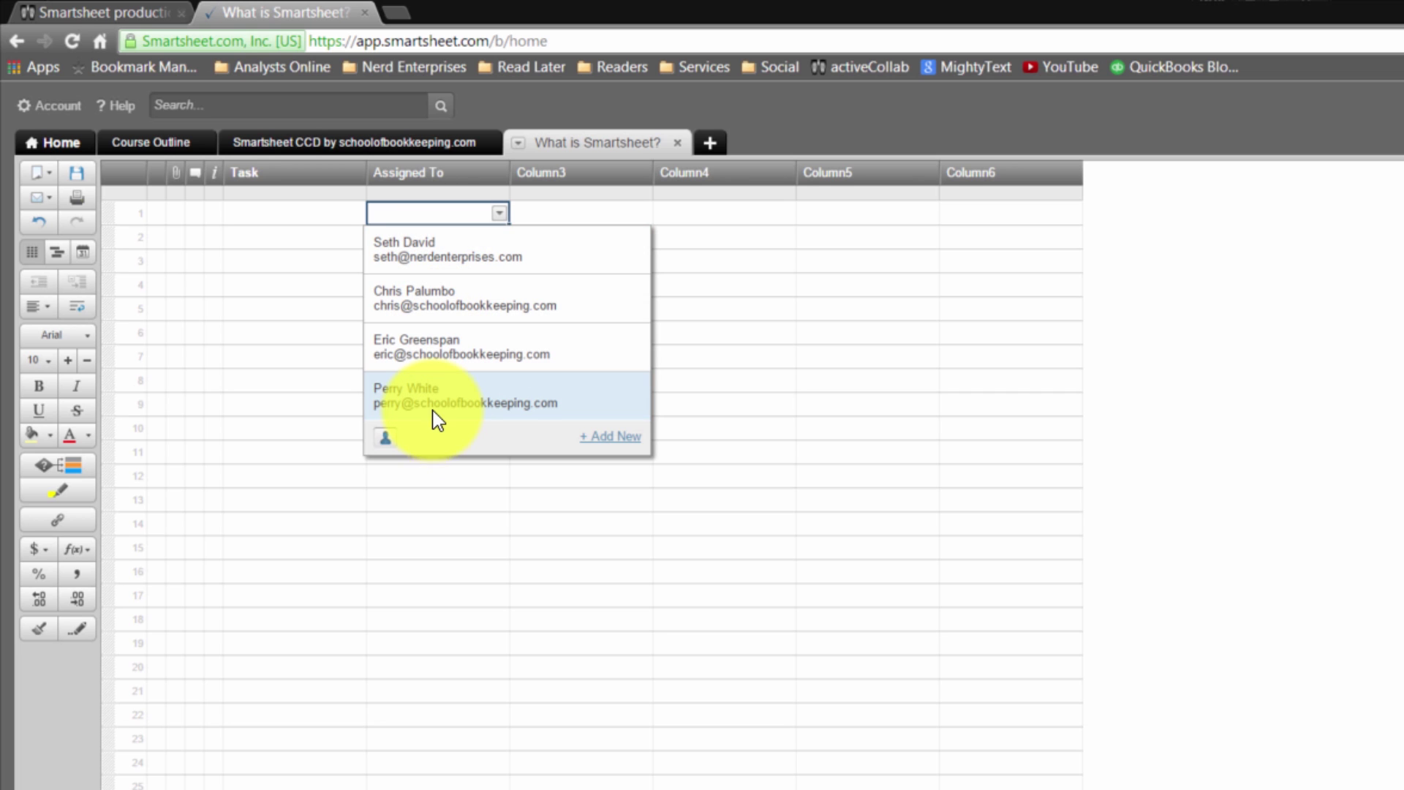
left_click(432, 348)
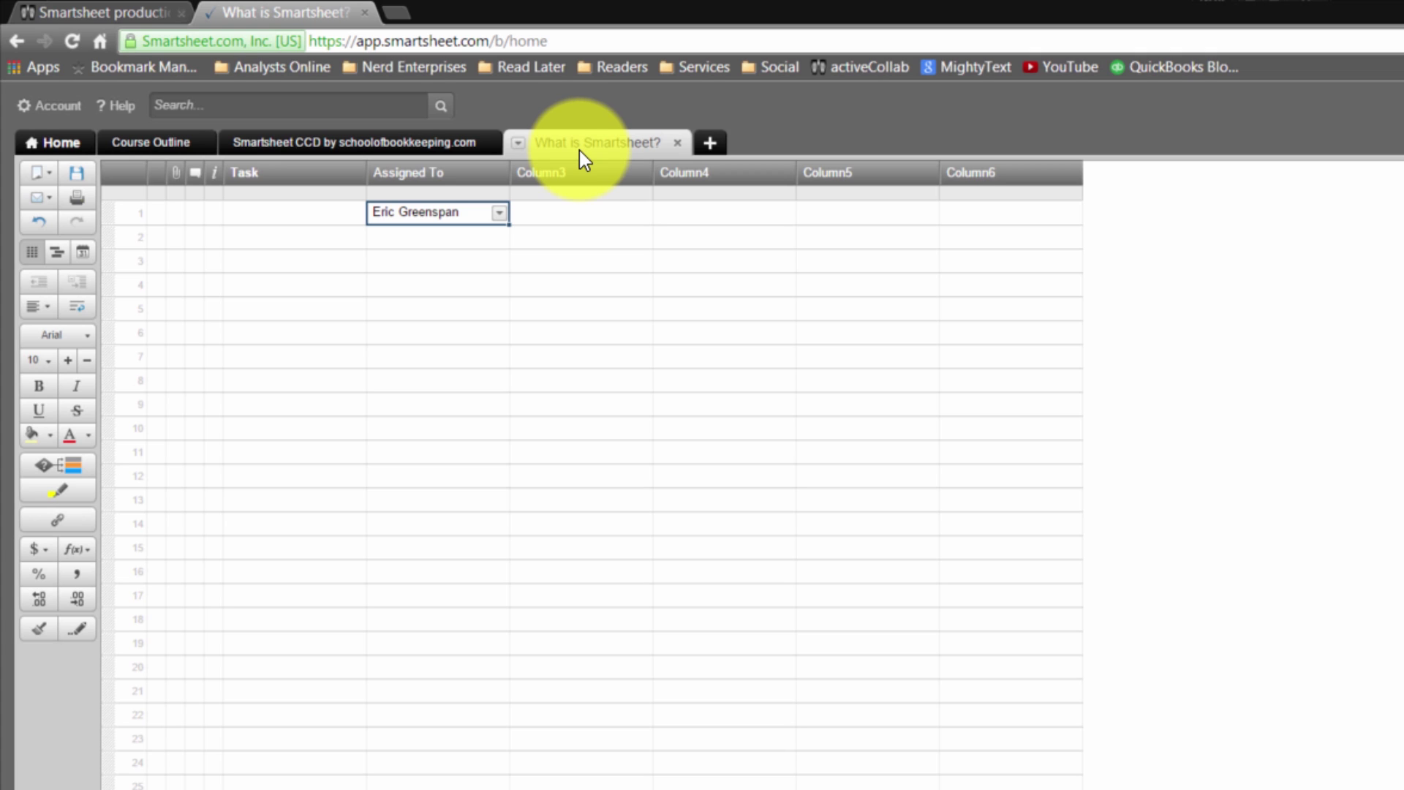
left_click(499, 212)
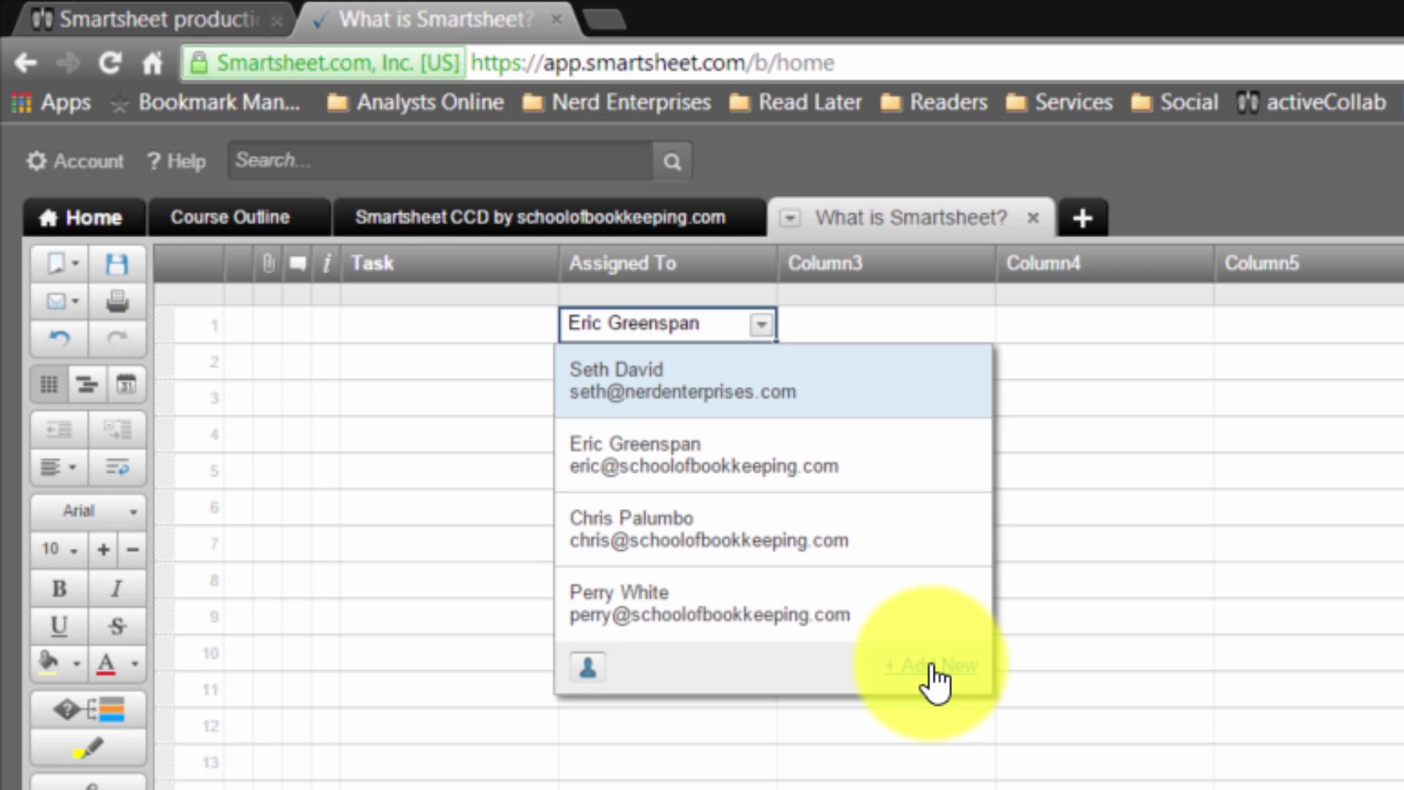
left_click(880, 326)
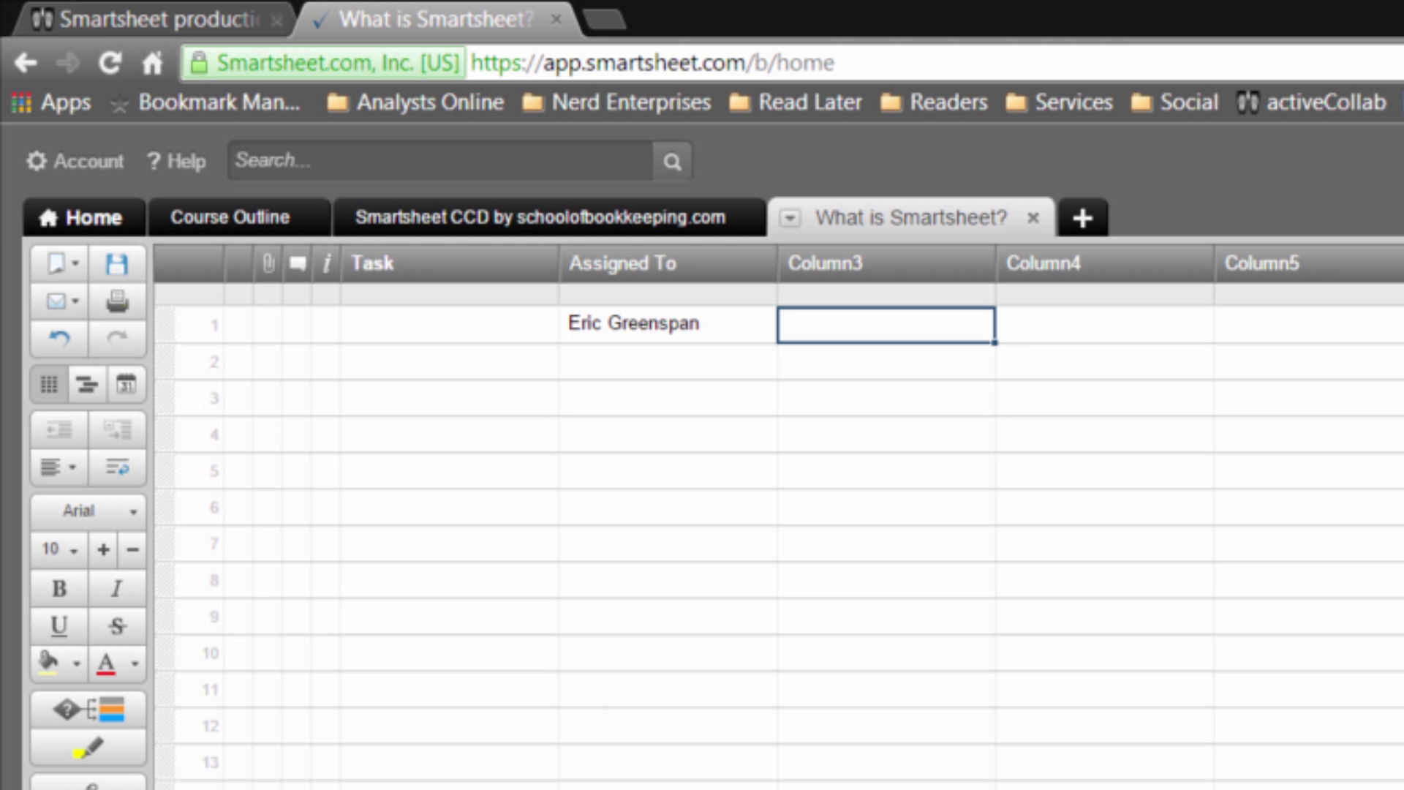
Change Column3 to the Date type and rename it Start Date.
double_click(848, 277)
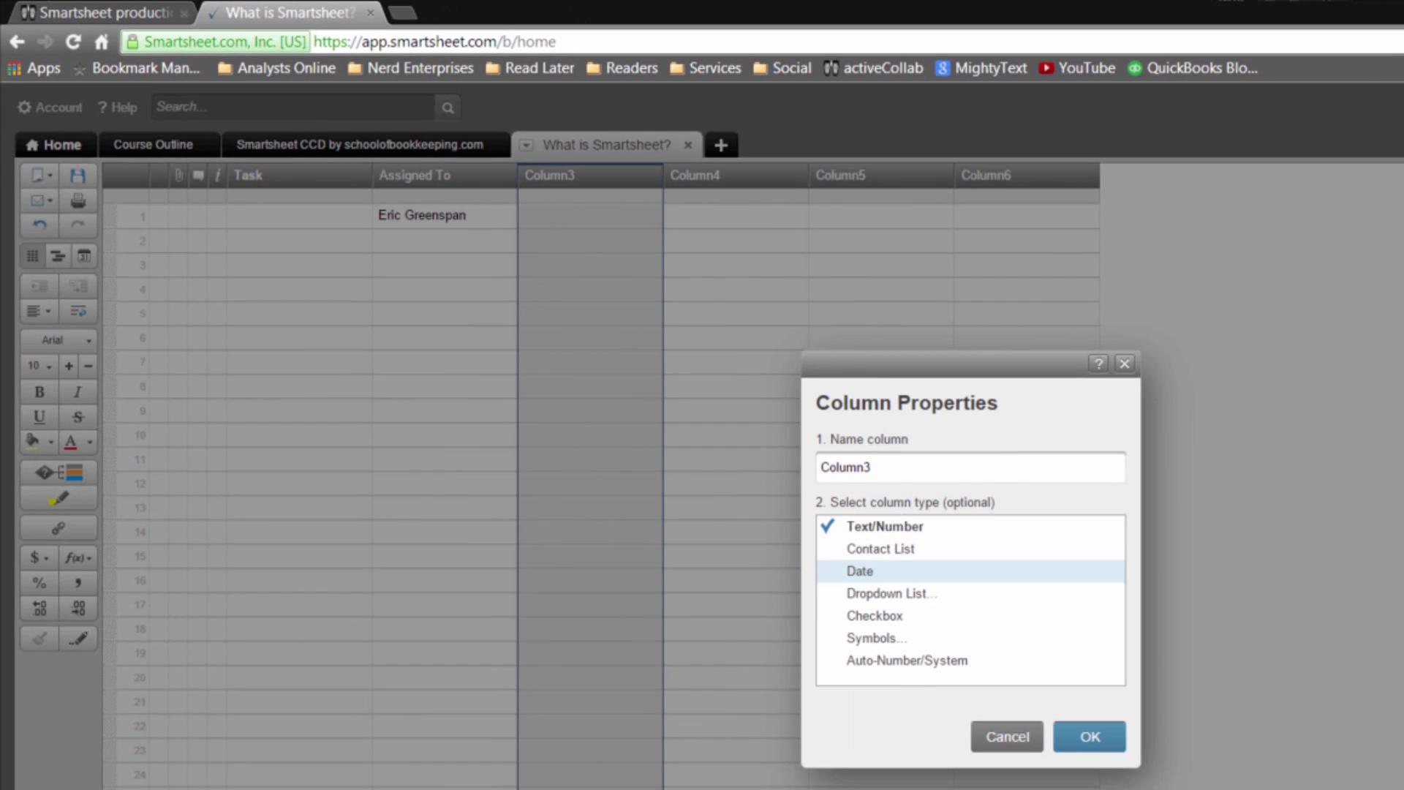
left_click(861, 570)
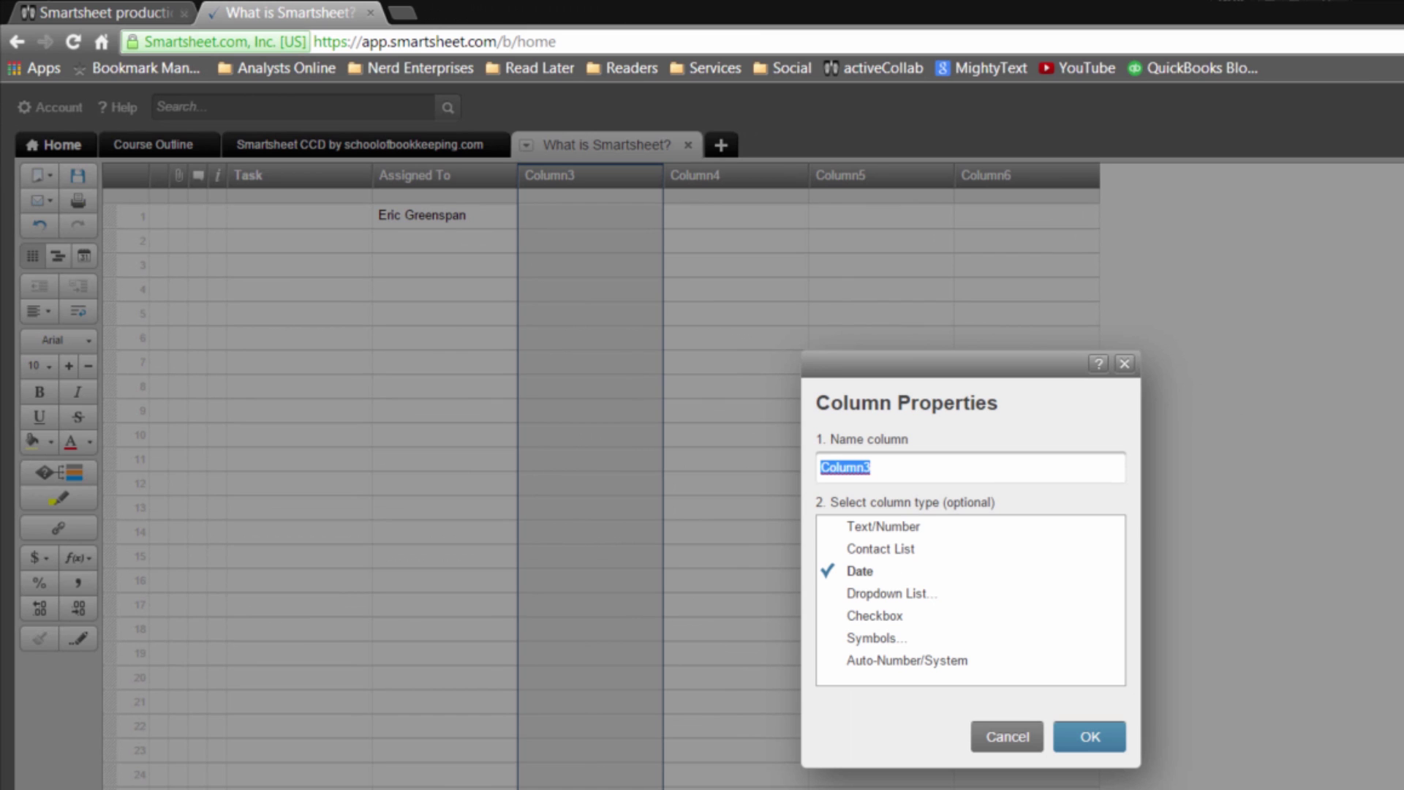
type("S")
key("Return")
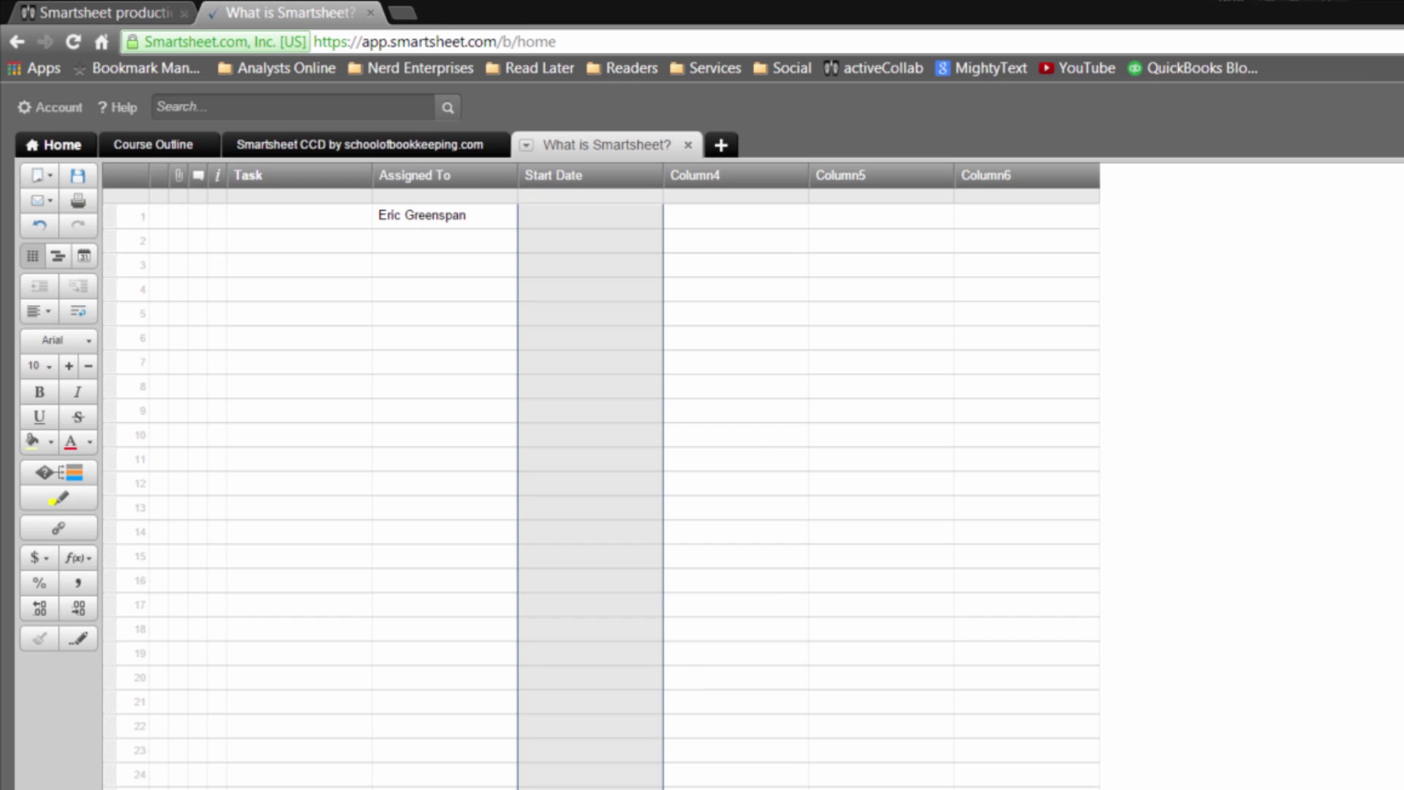
Change Column4 to the Date type and rename it Due Date.
double_click(693, 179)
left_click(860, 571)
double_click(856, 469)
type("Due Date")
key("Return")
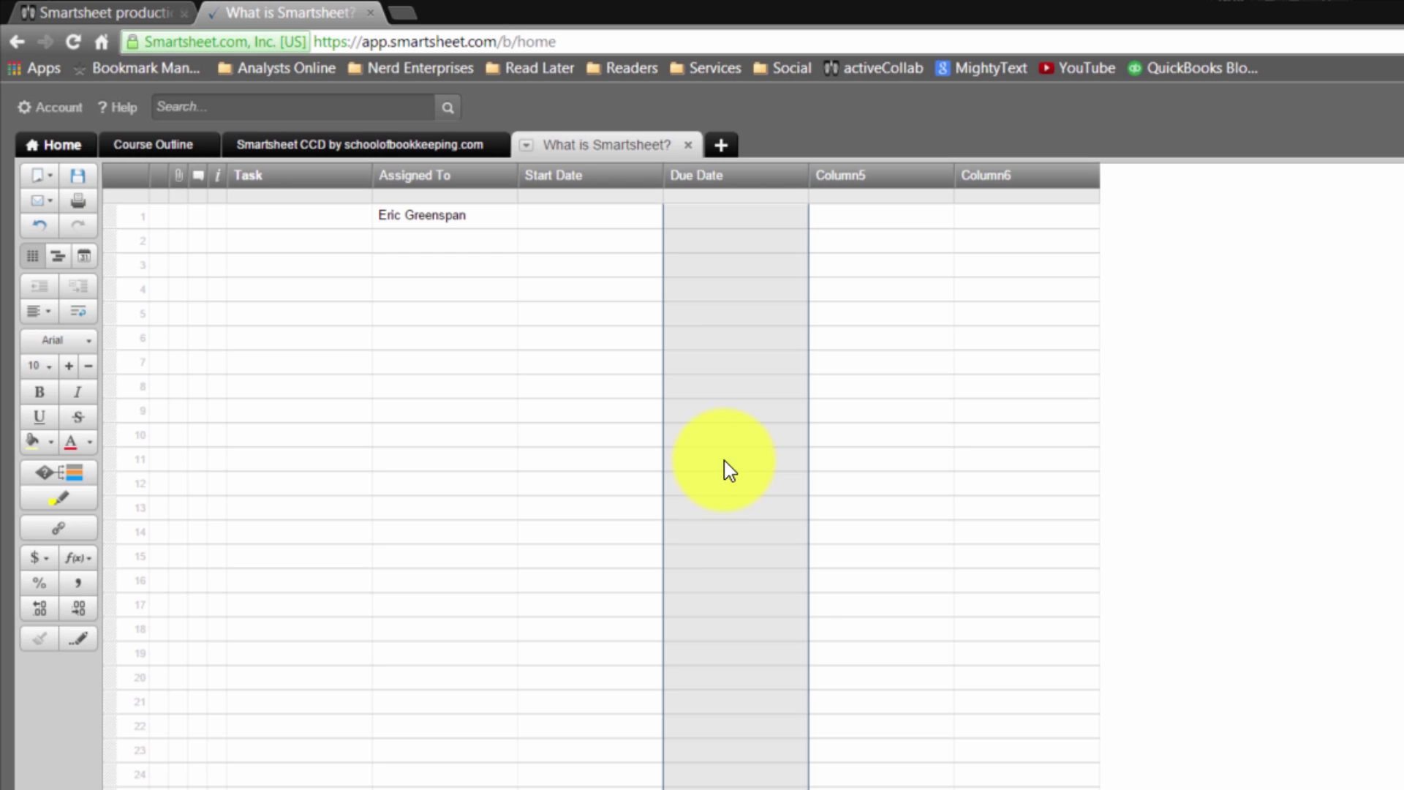
Set the start date in row 1 to today's date, 02/02/15, using the calendar.
left_click(627, 217)
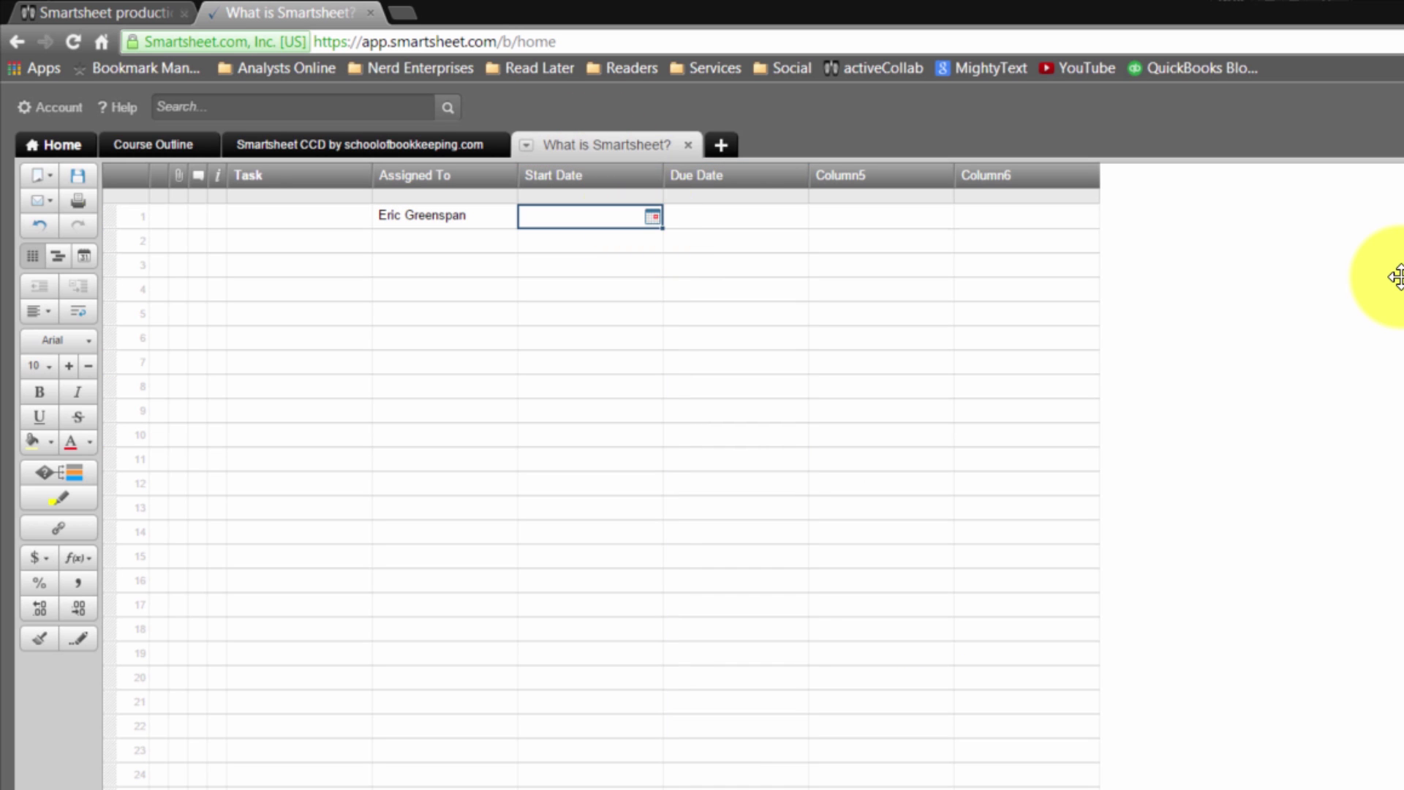
left_click(652, 218)
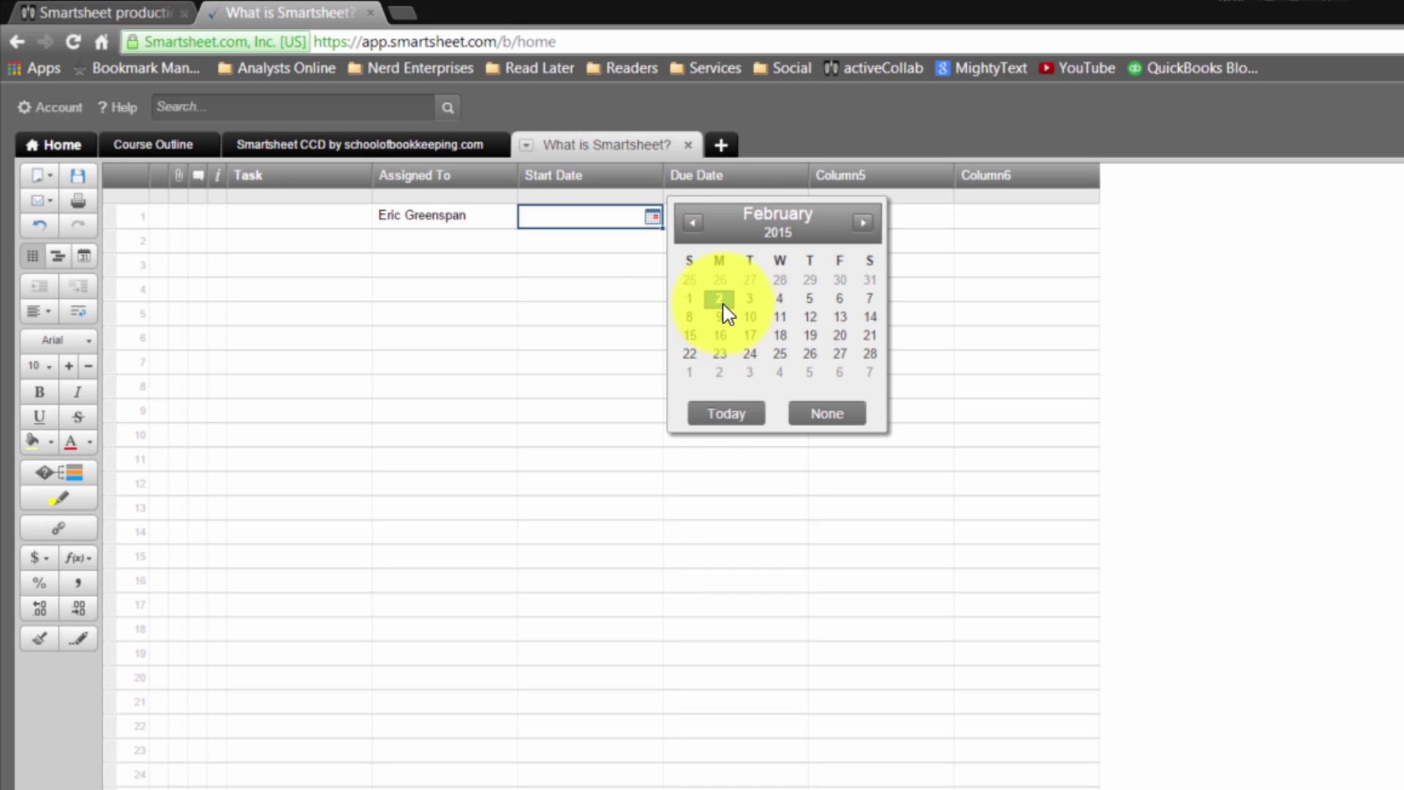
left_click(727, 417)
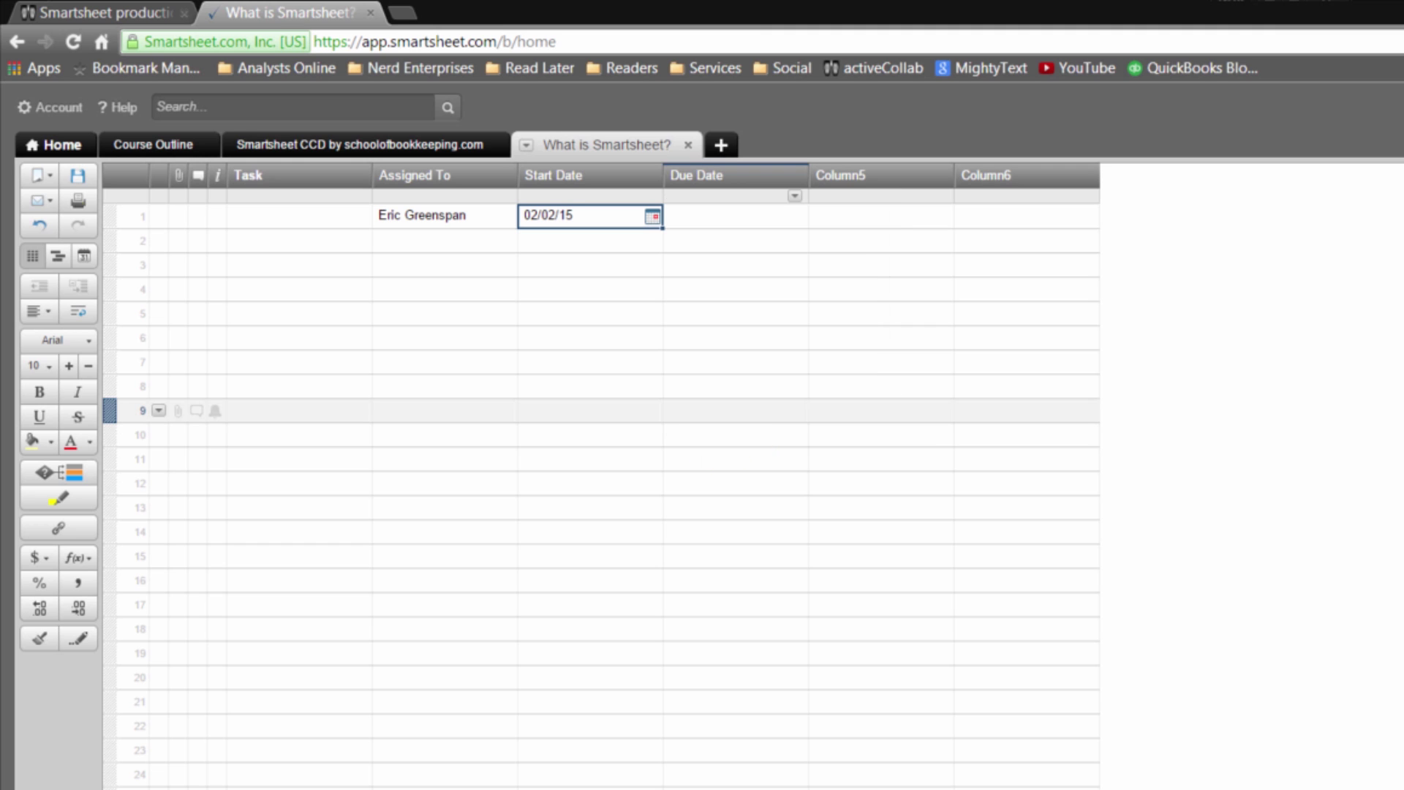
Enter 02/02/15 as the due date in row 1.
key("Tab")
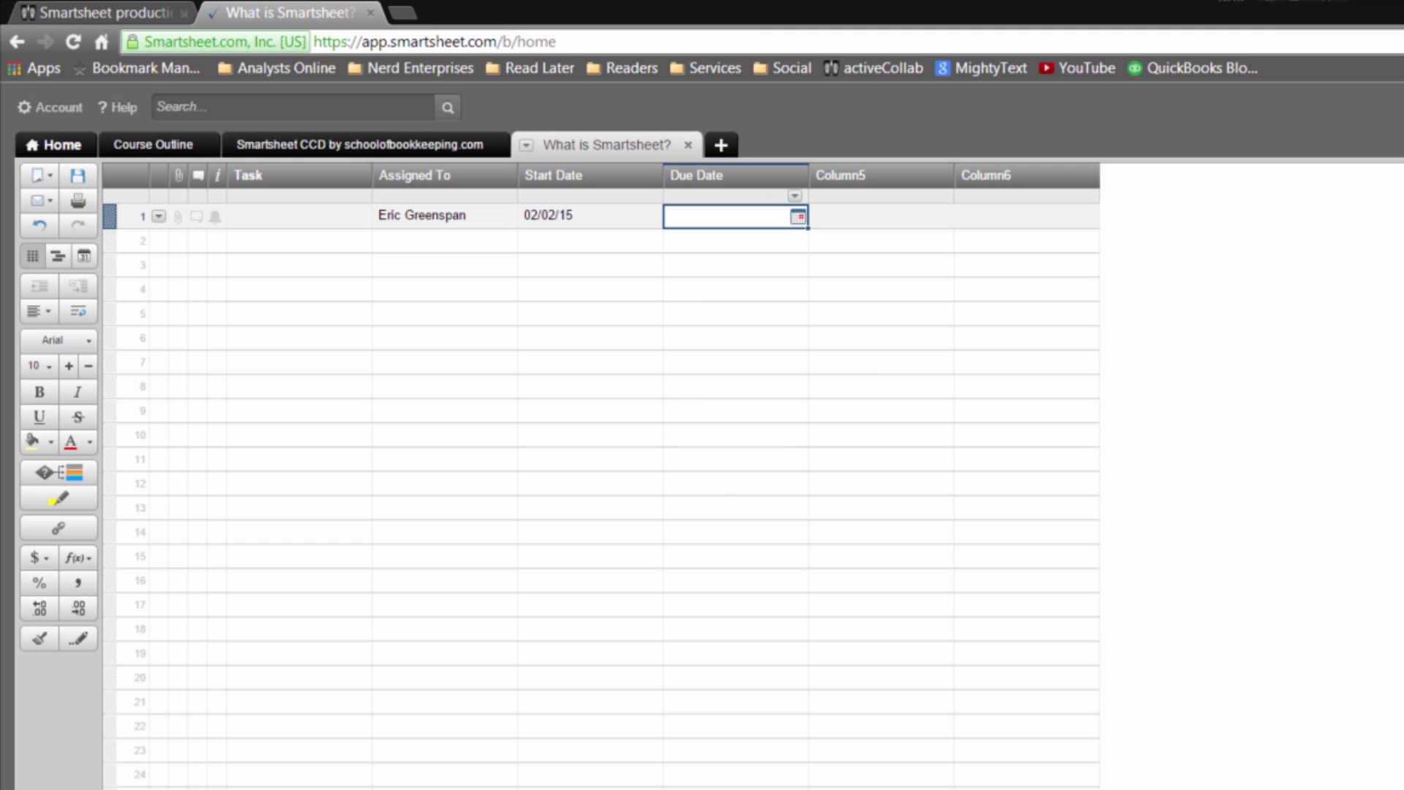
type("02/02/15")
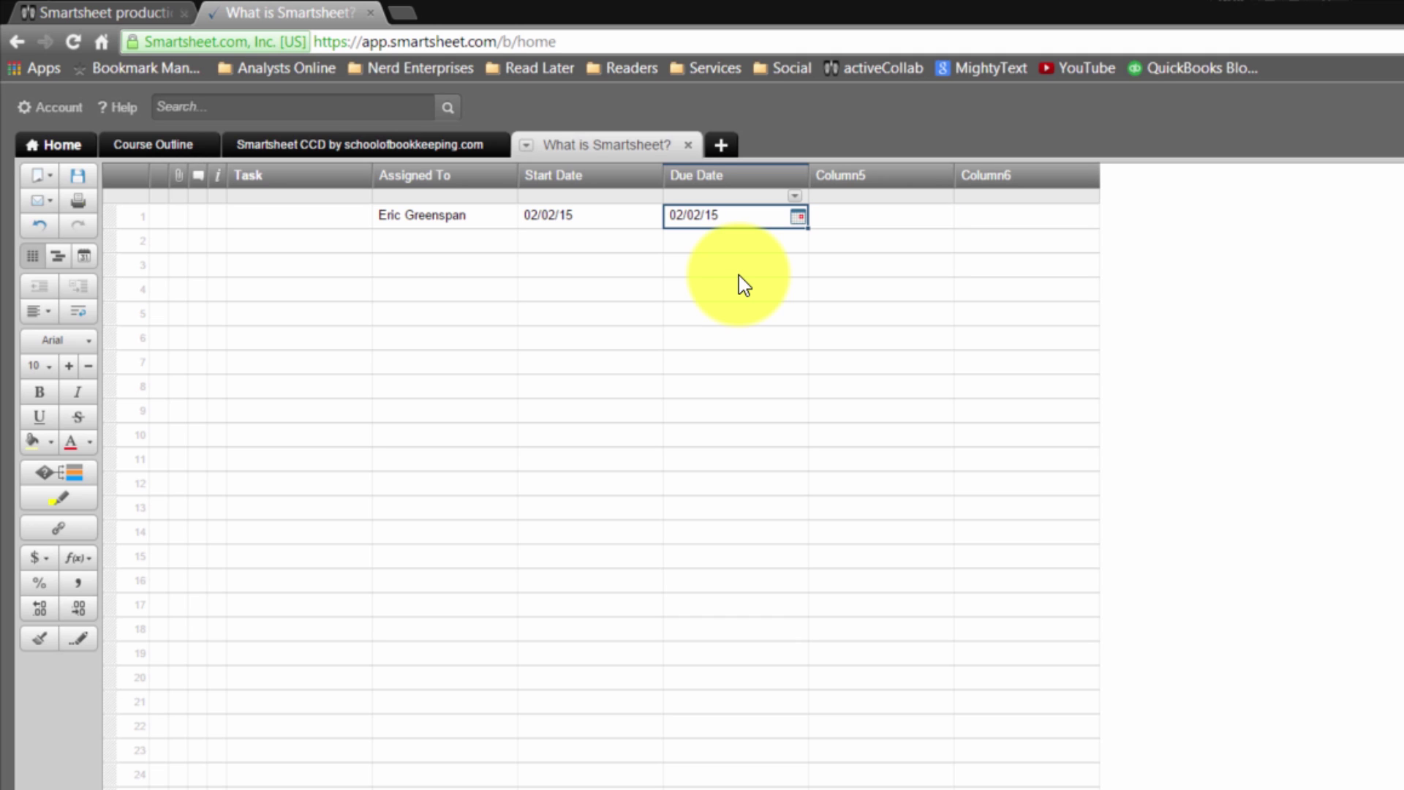
key("Tab")
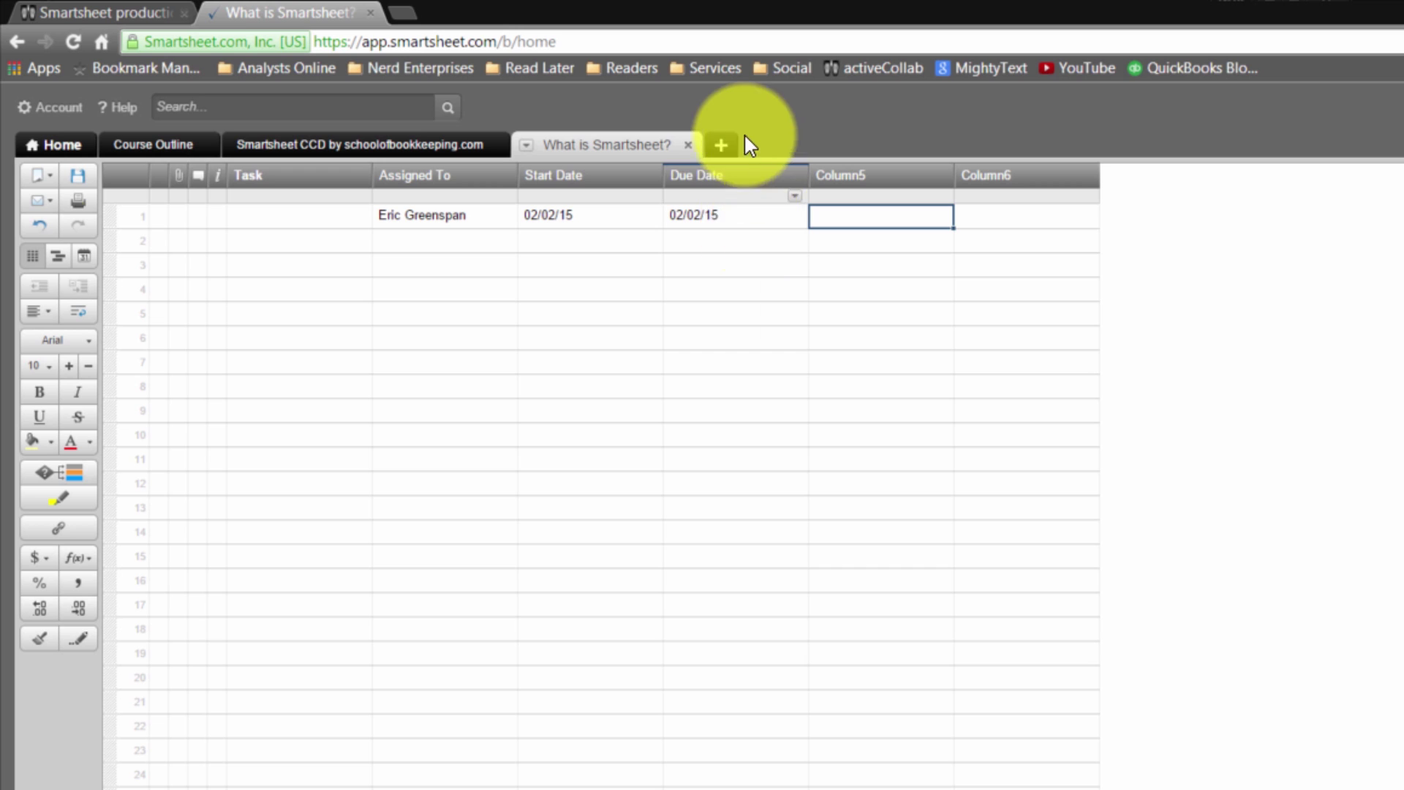
Set the due date in row 1 to February 9, 2015 using the calendar.
left_click(746, 218)
left_click(796, 217)
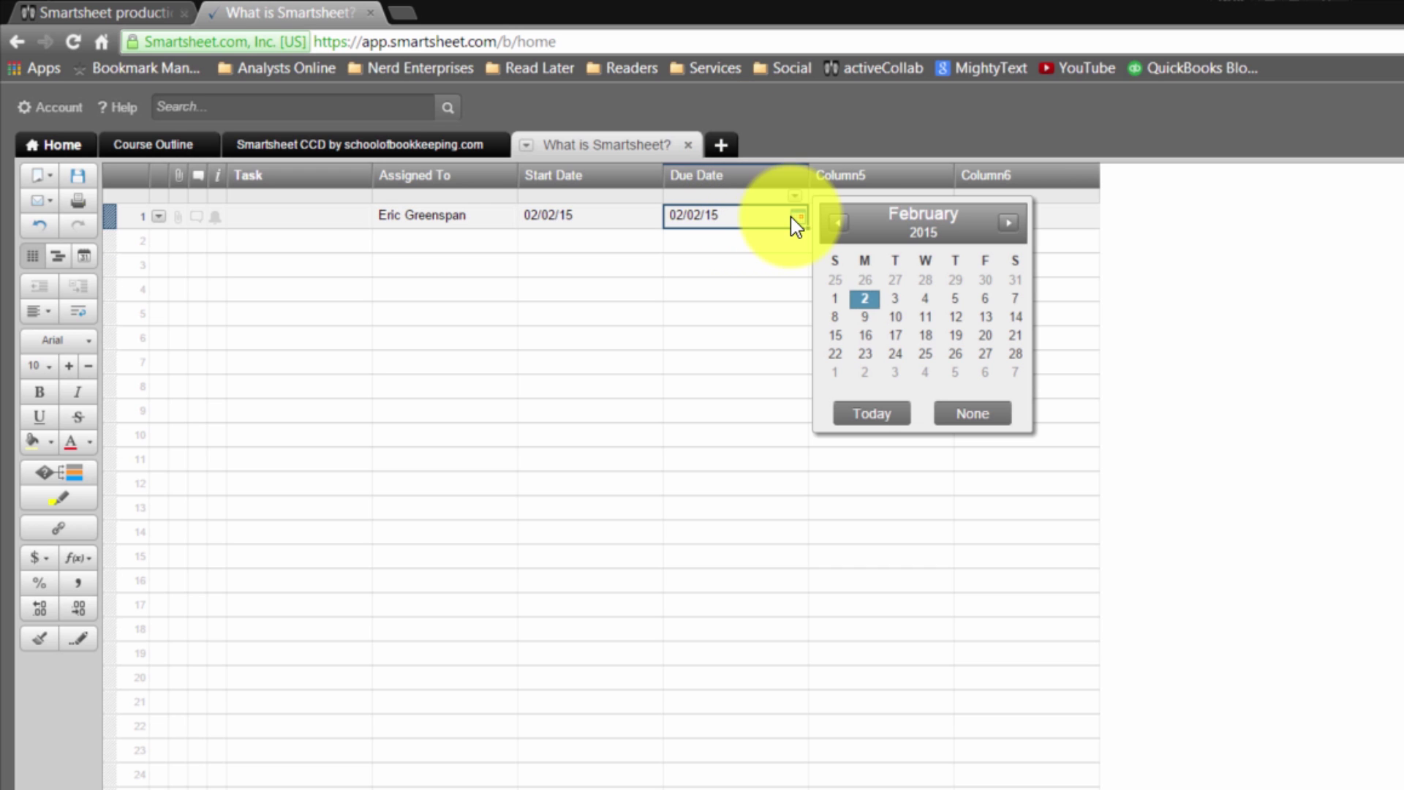
left_click(867, 318)
left_click(836, 220)
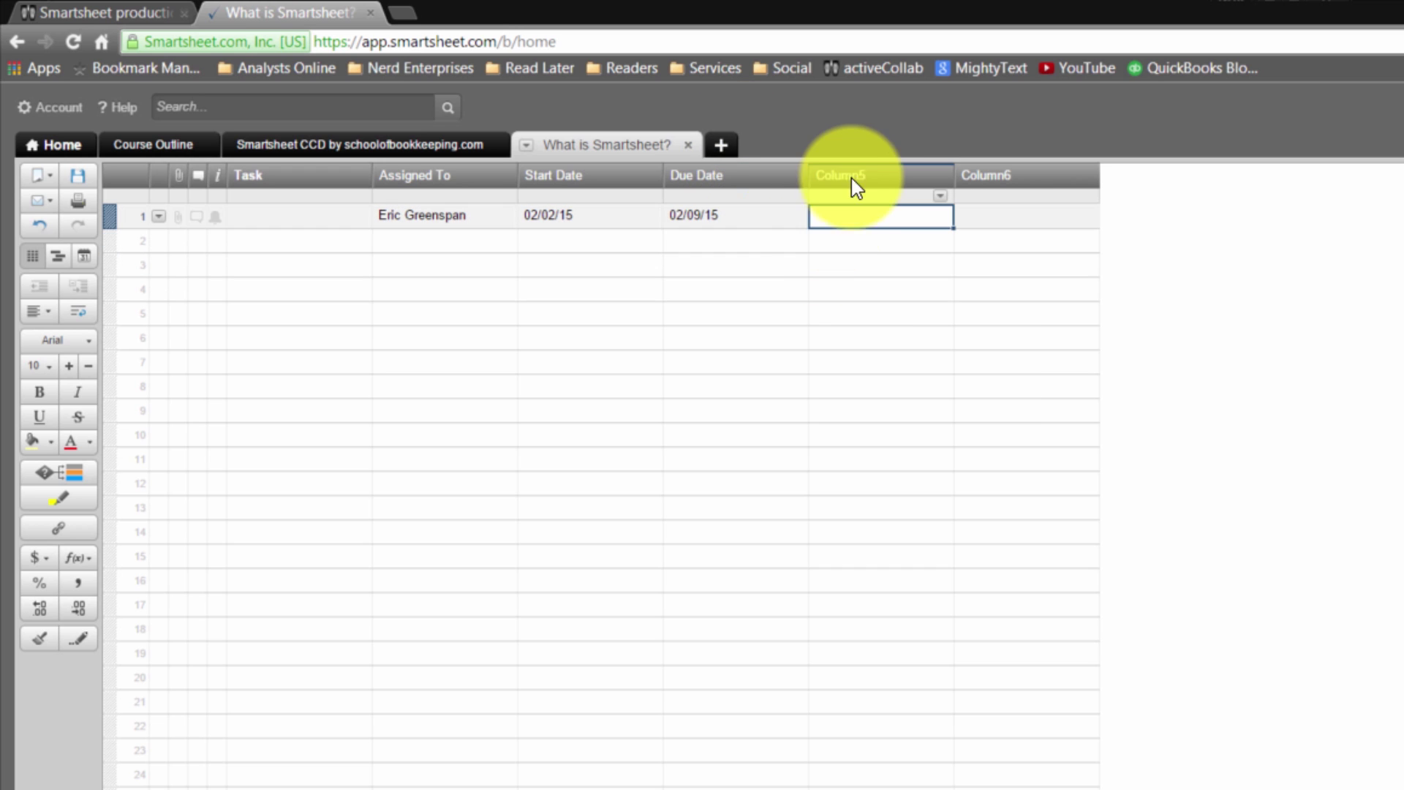
Change Column5 to a Dropdown List with the values Choice 1 and Choice 2.
double_click(856, 182)
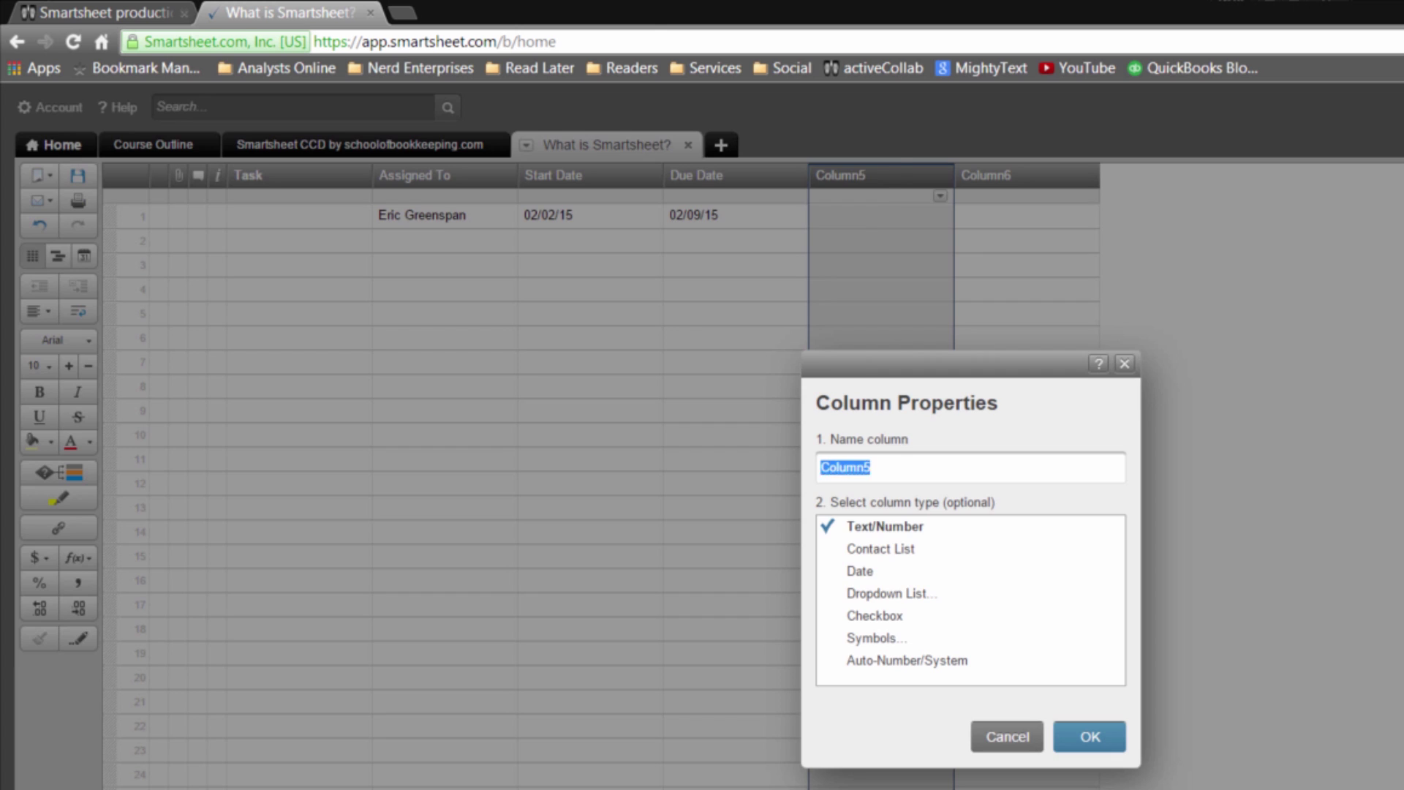
left_click(872, 593)
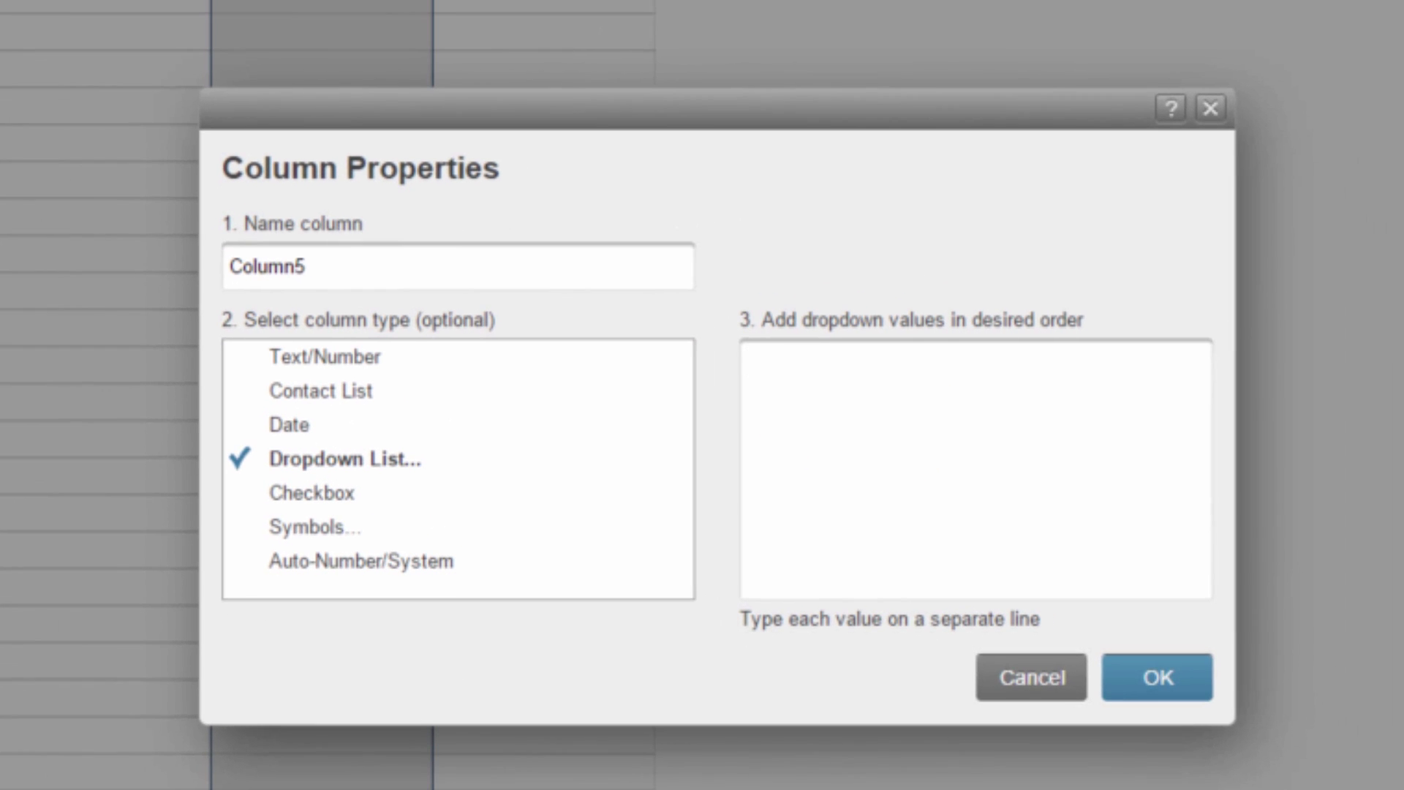
type("Choice 1")
key("Return")
type("ho")
key("BackSpace")
type("C")
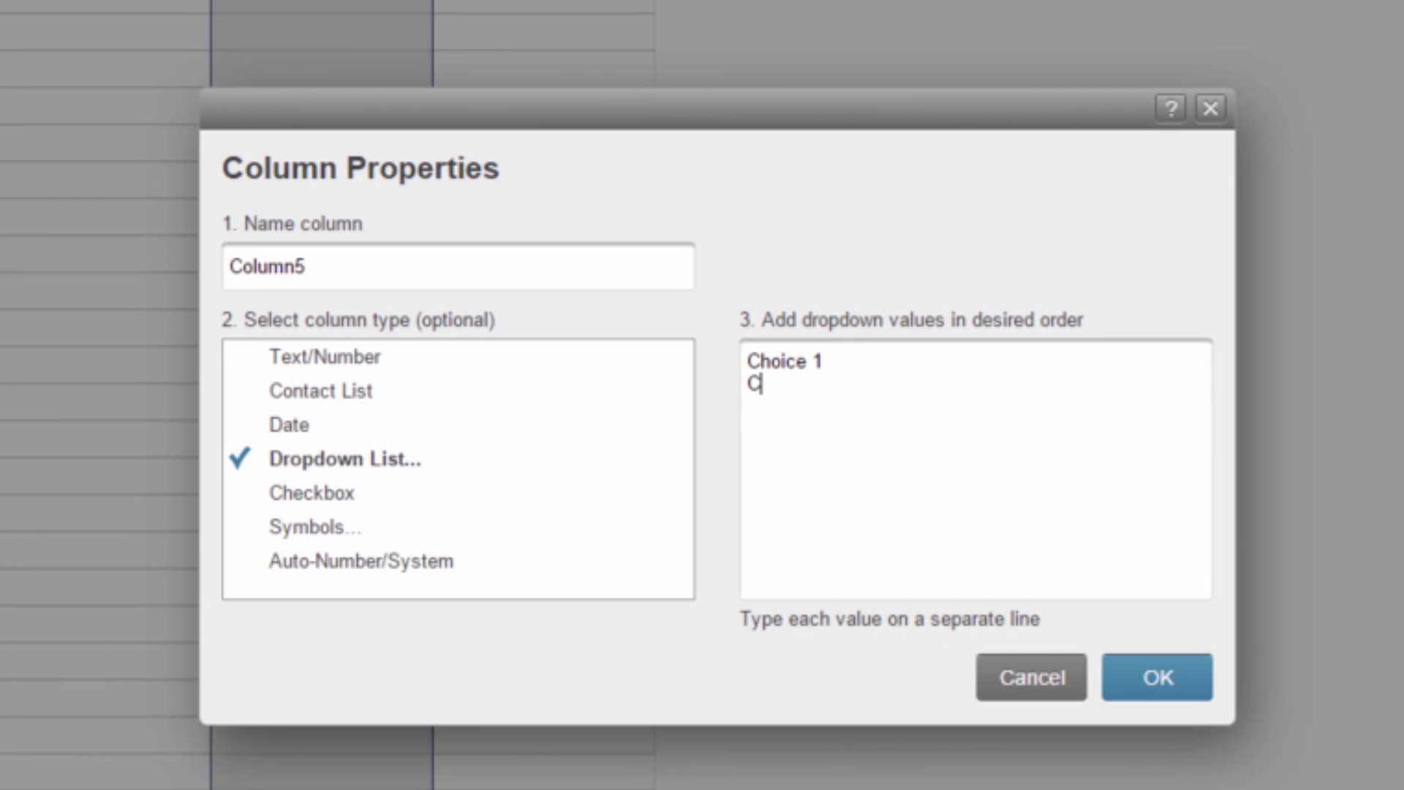
type("hoice 2")
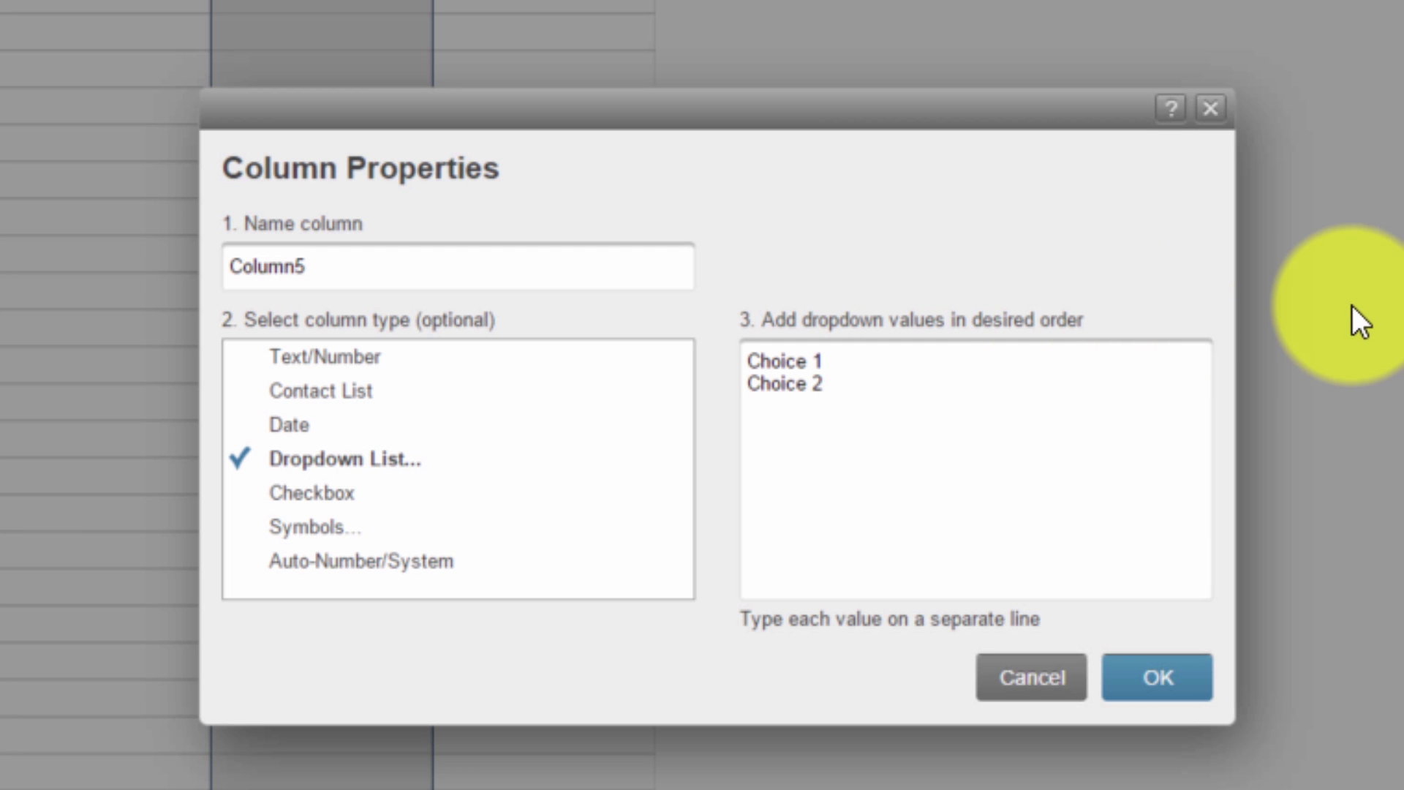
left_click(1169, 680)
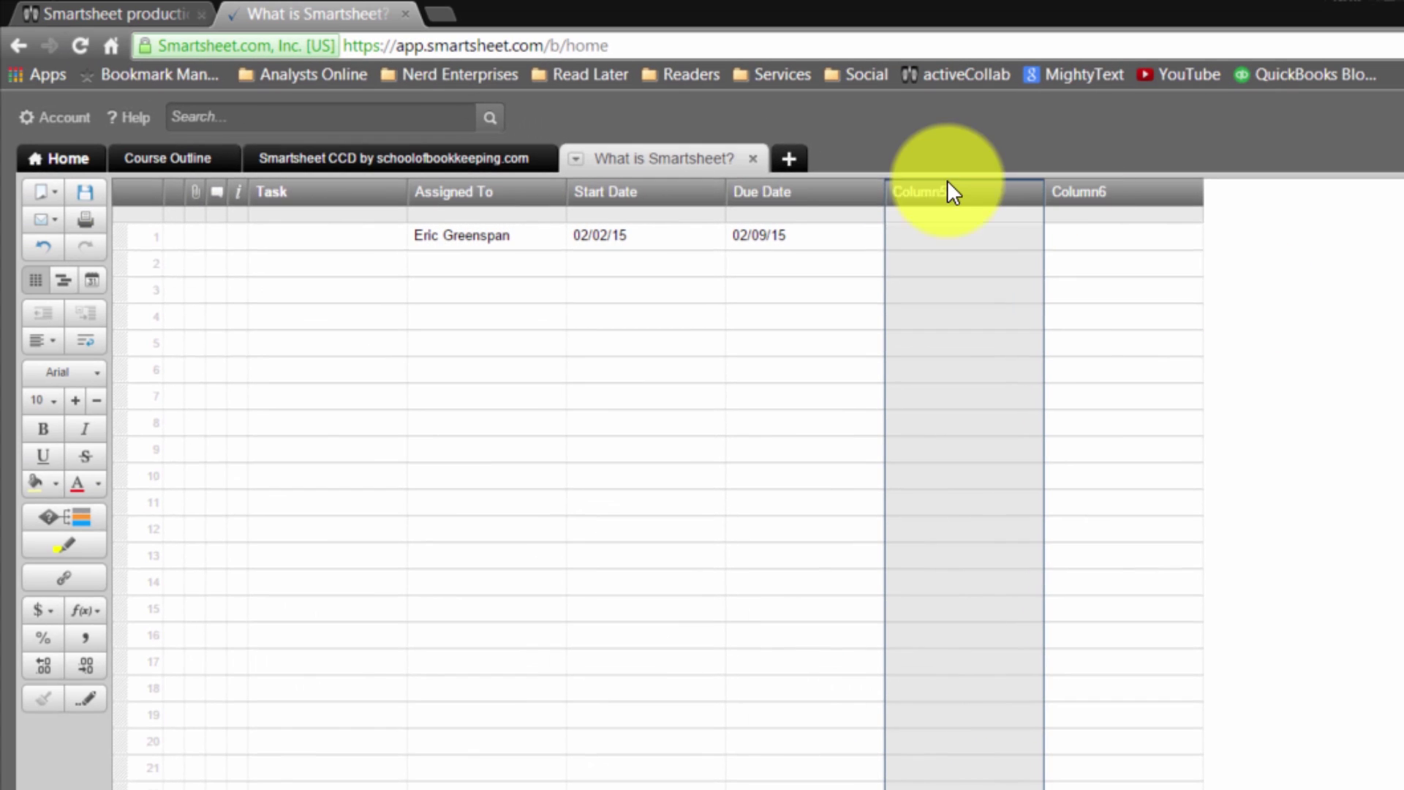
Rename the dropdown column Column5 as Customer:Job.
double_click(933, 193)
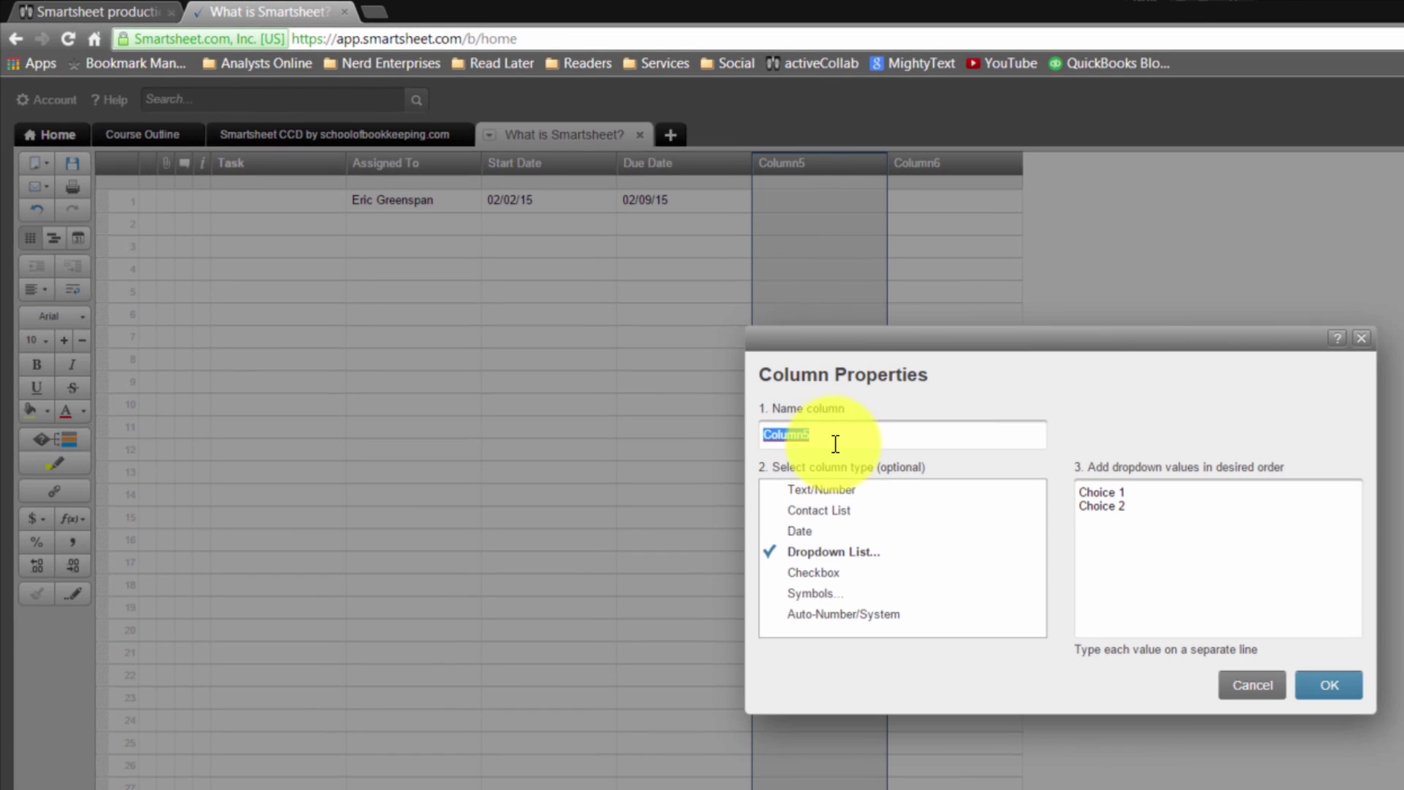
type("Customer:Job")
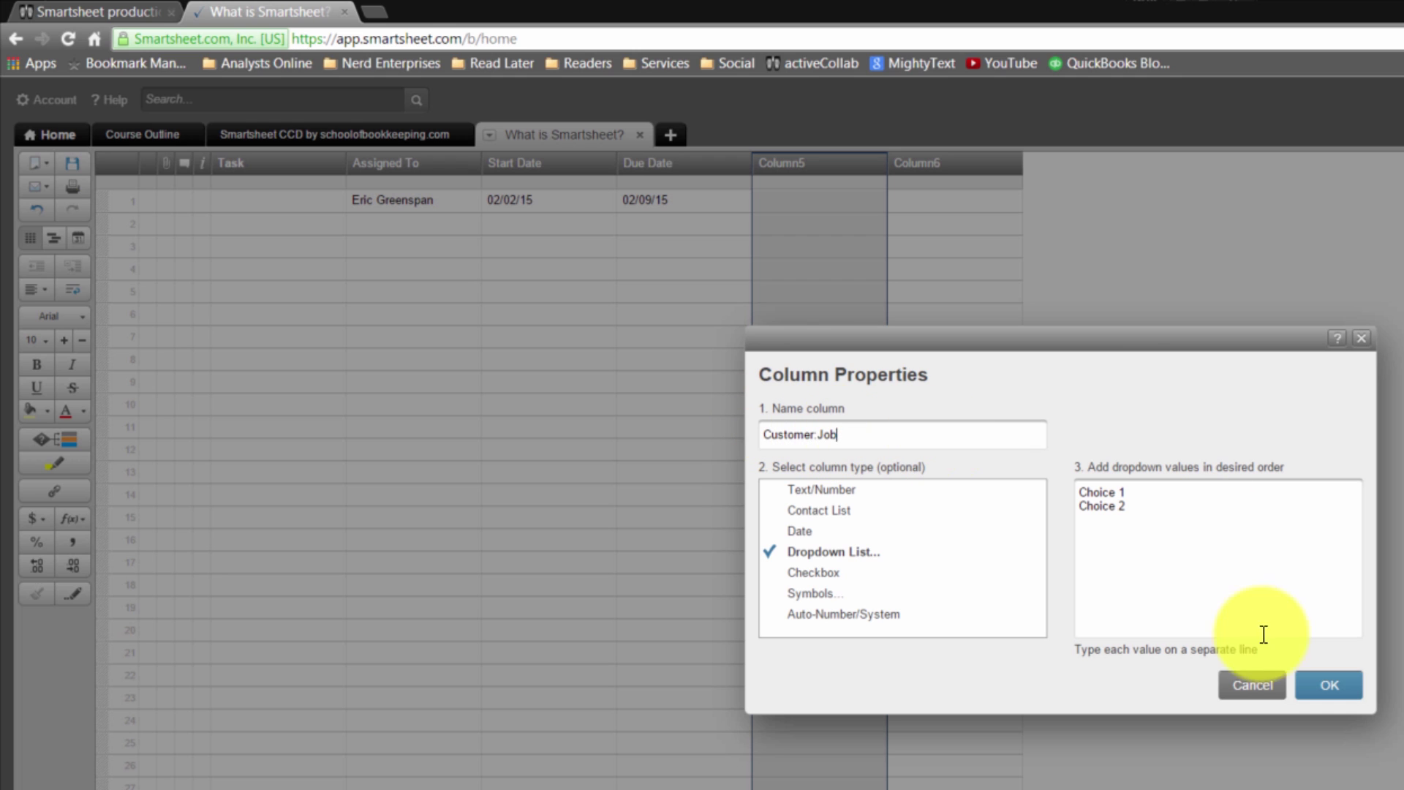
left_click(1328, 687)
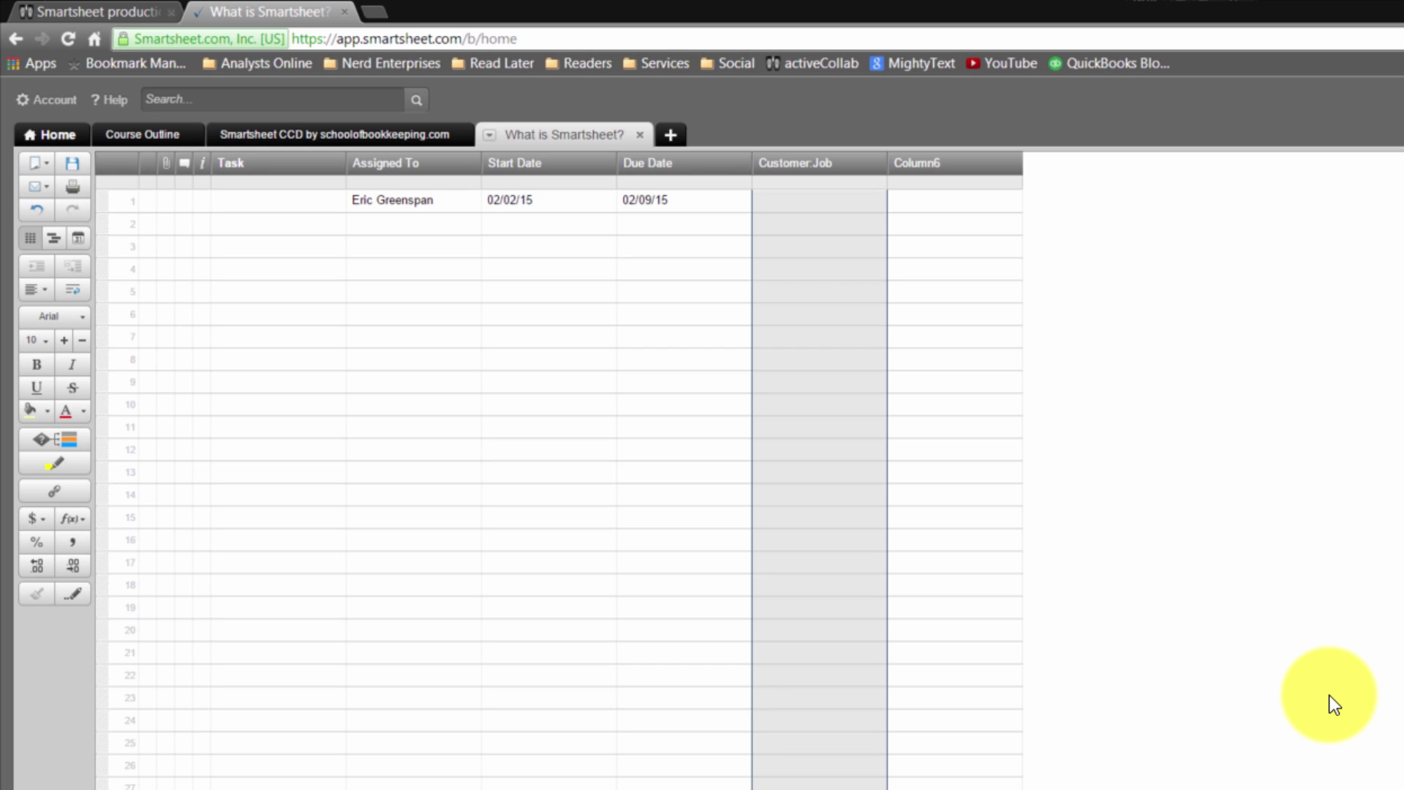
Review the dropdown values in the Customer:Job column's properties.
double_click(812, 164)
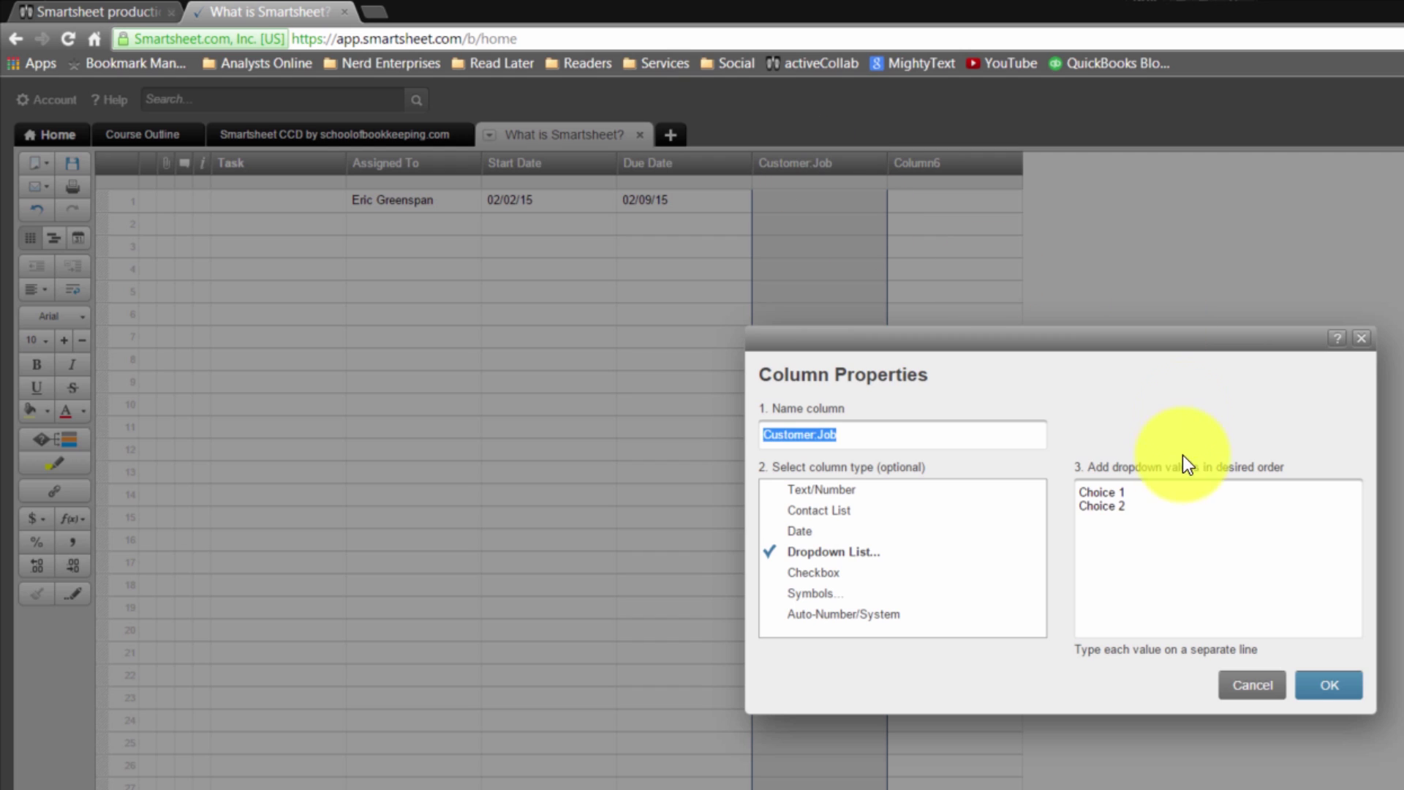
left_click_drag(1138, 509, 1053, 480)
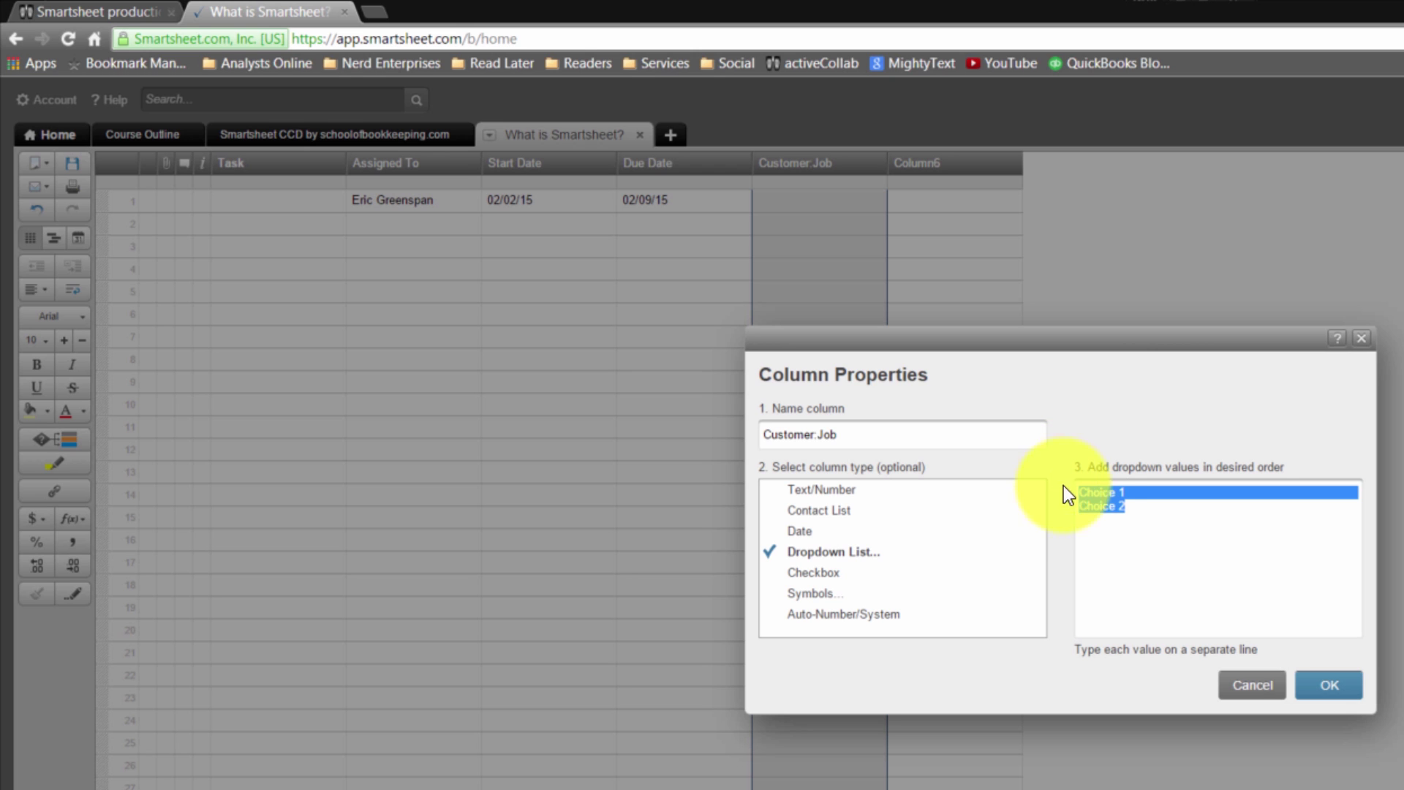
left_click(1328, 686)
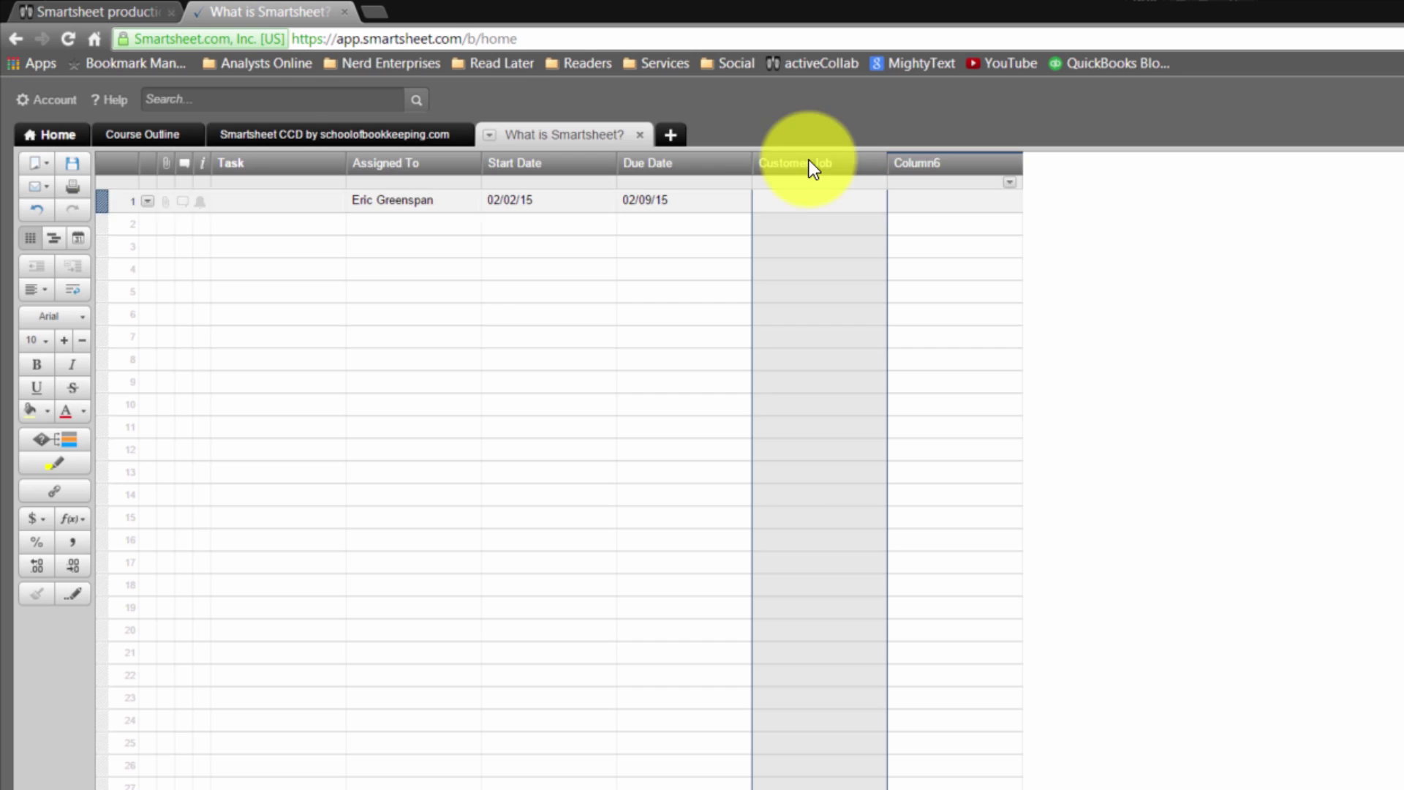
Check the choices offered in the Customer:Job cell of row 1.
left_click(802, 200)
left_click(877, 201)
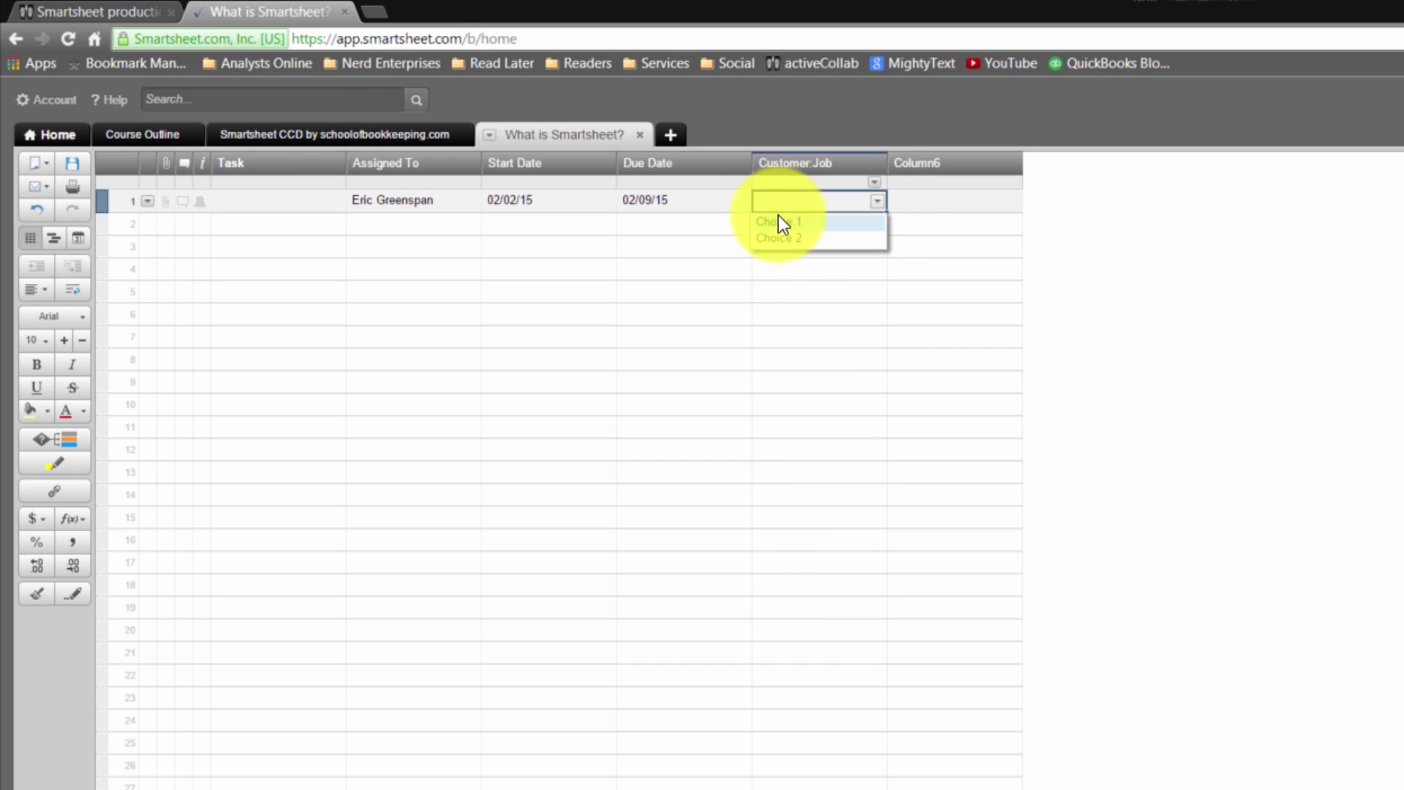
Change Column6 to the Checkbox type and rename it Task Completed?
left_click(971, 159)
double_click(972, 160)
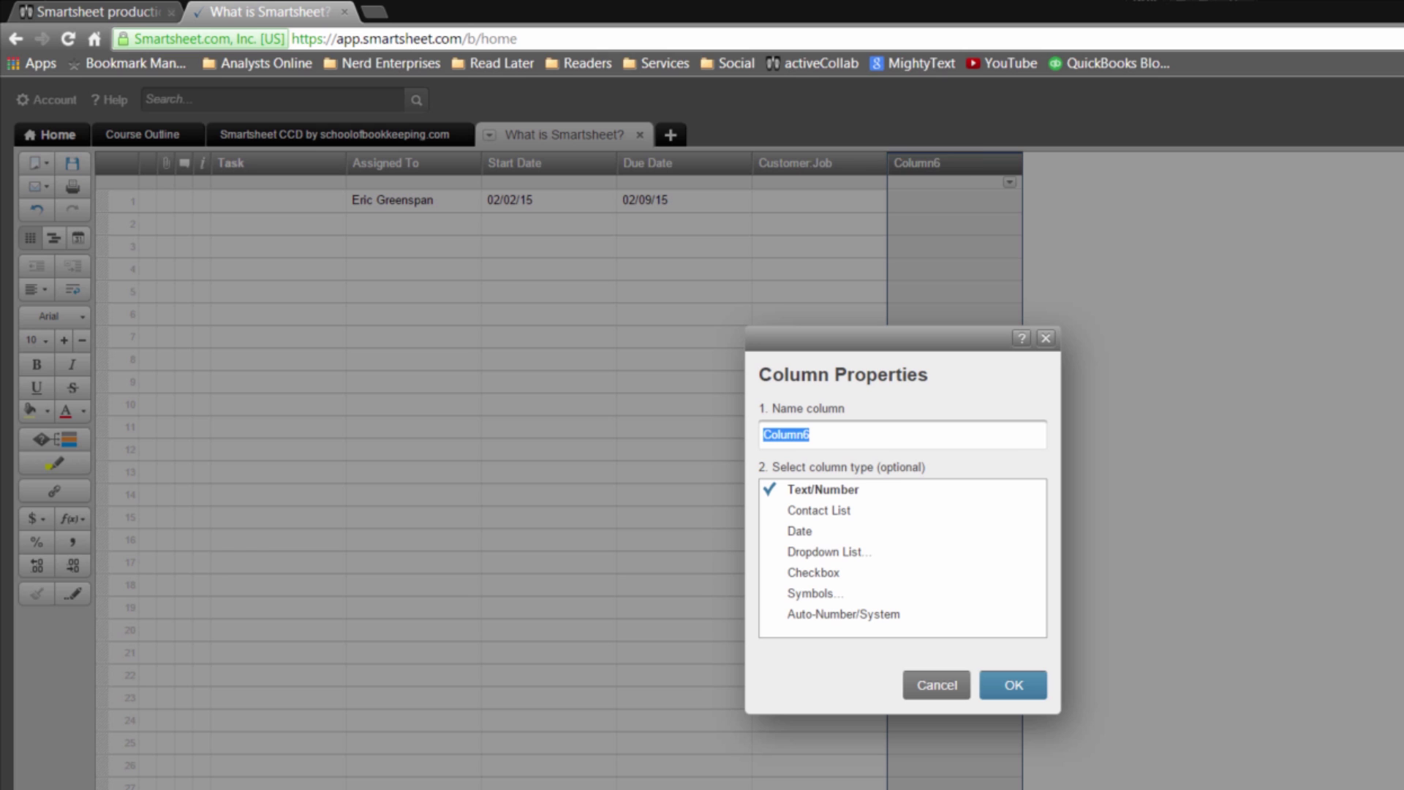
left_click(814, 572)
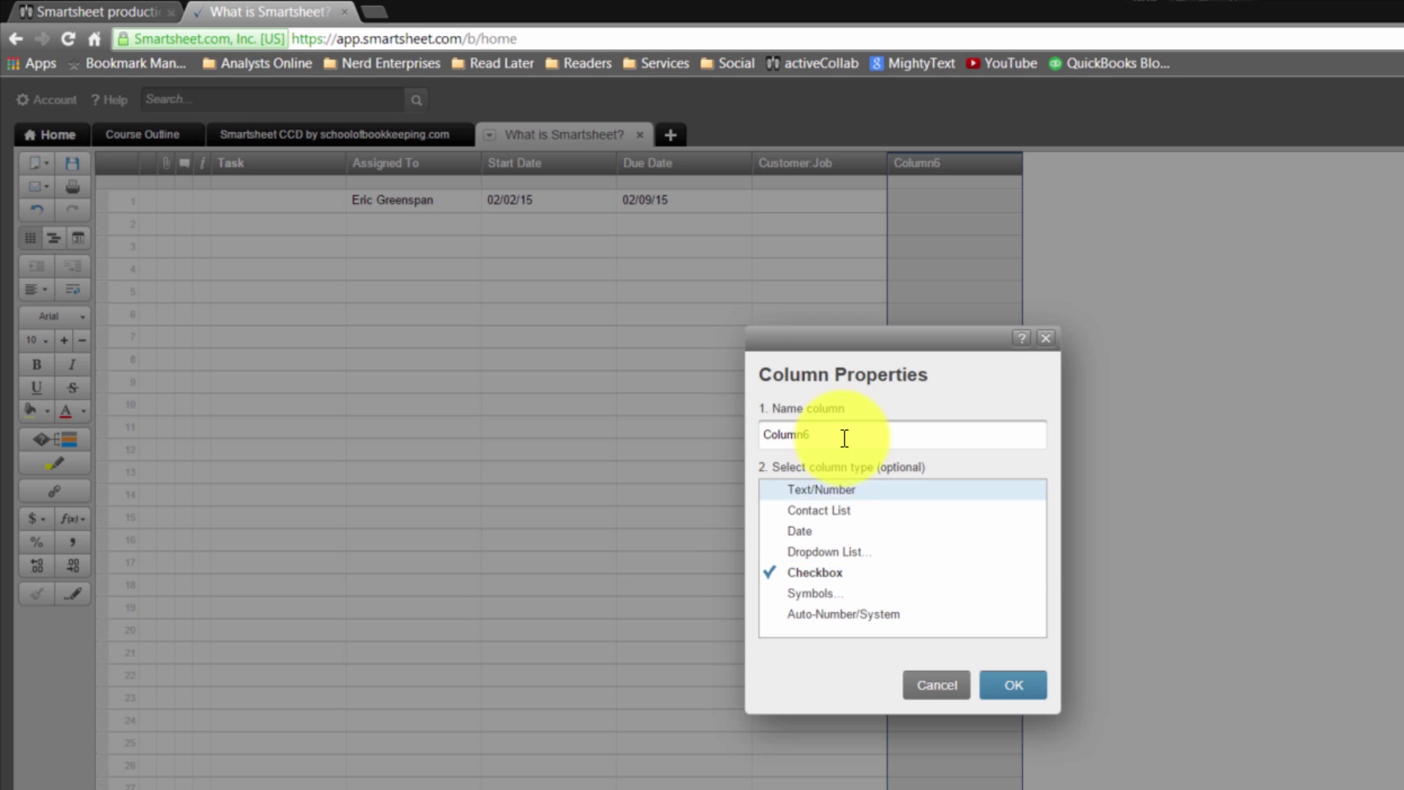
double_click(846, 438)
type("Task")
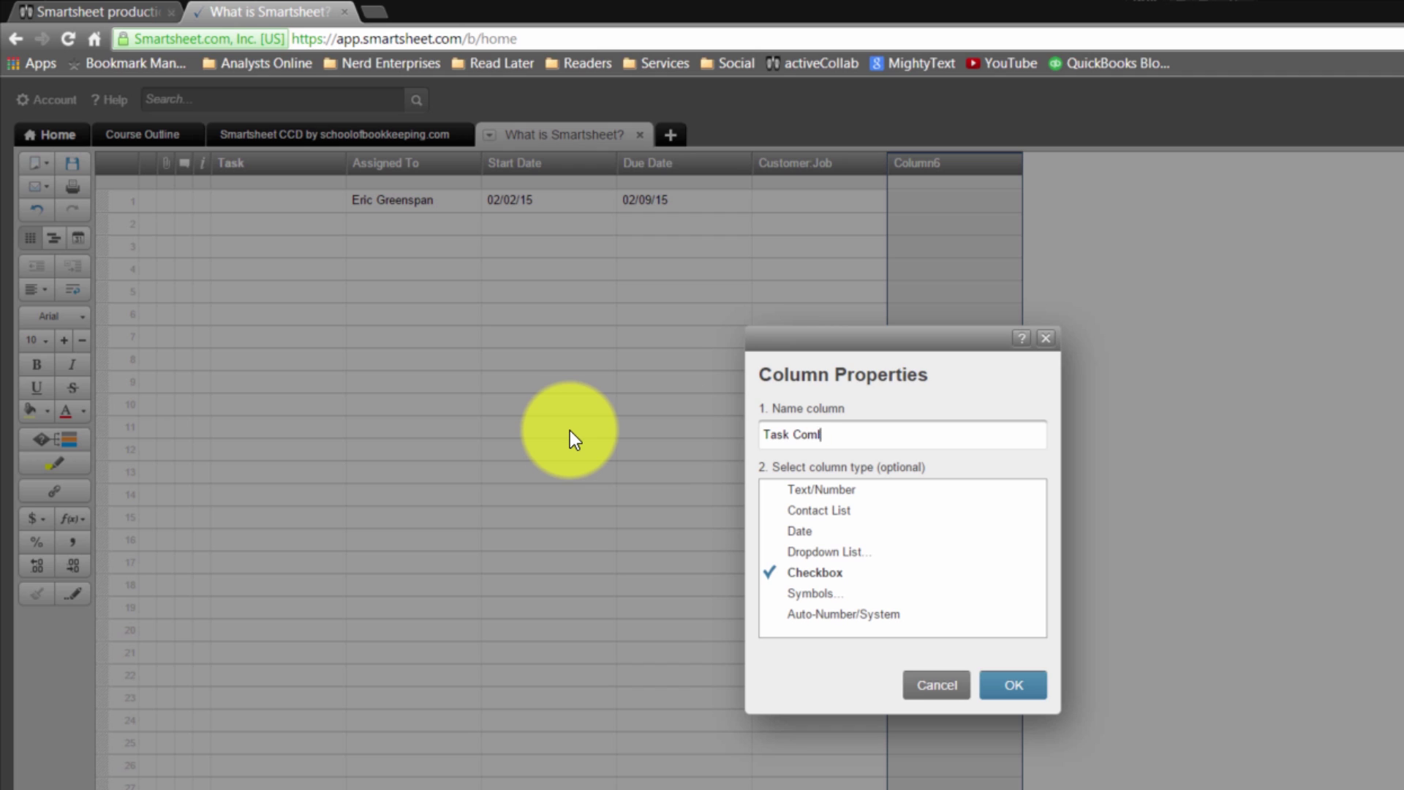
type("Comleted?p")
key("Return")
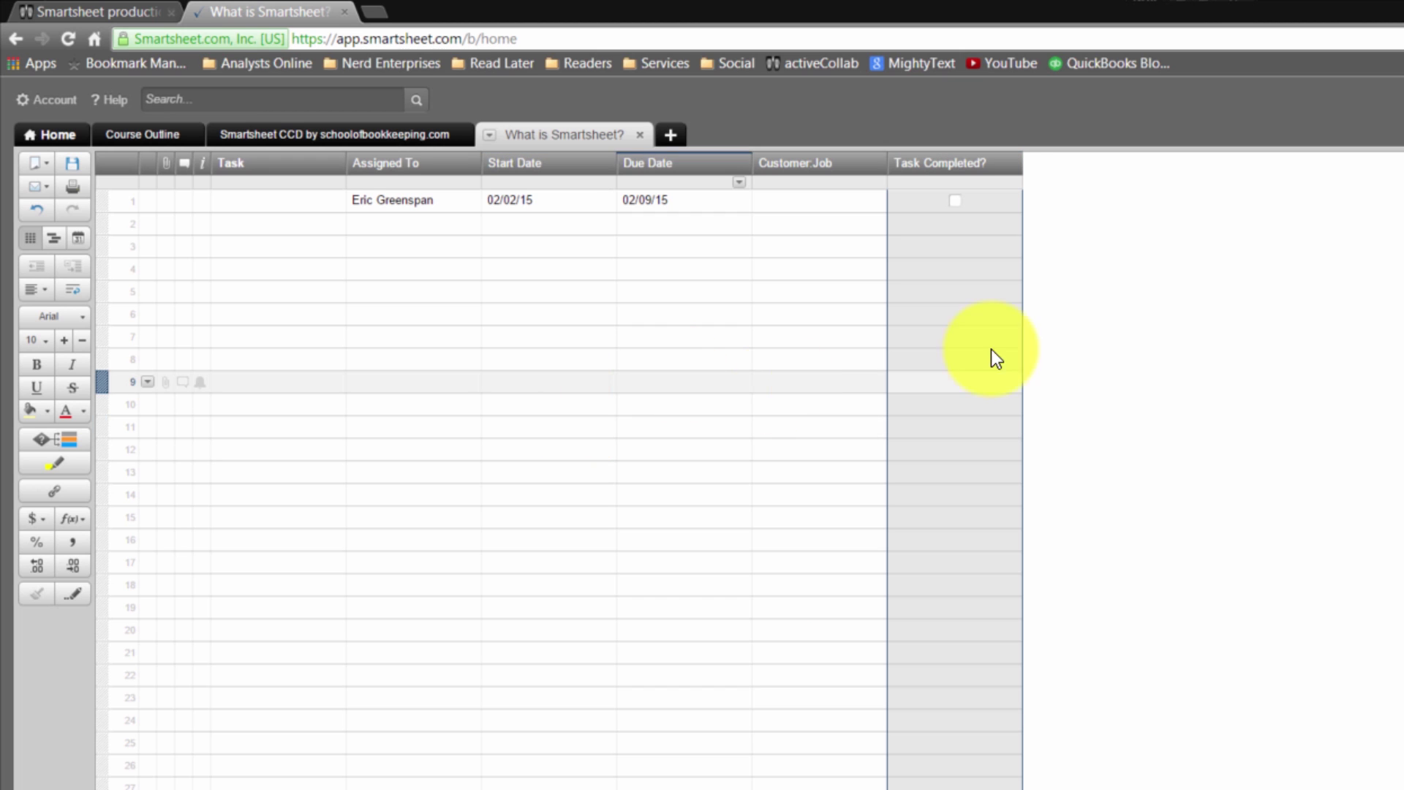
Tick and then untick the Task Completed? checkbox in row 1.
left_click(957, 201)
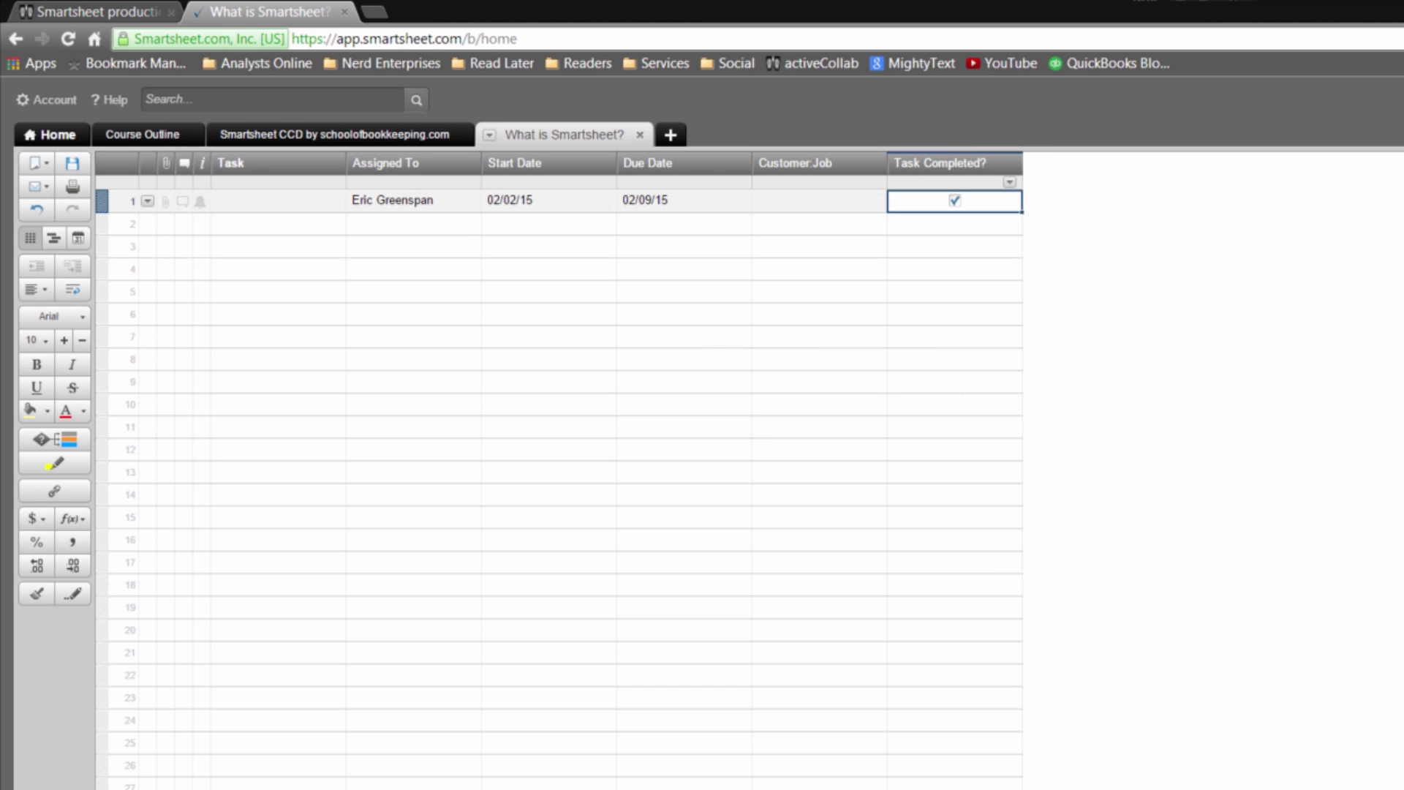
left_click(955, 200)
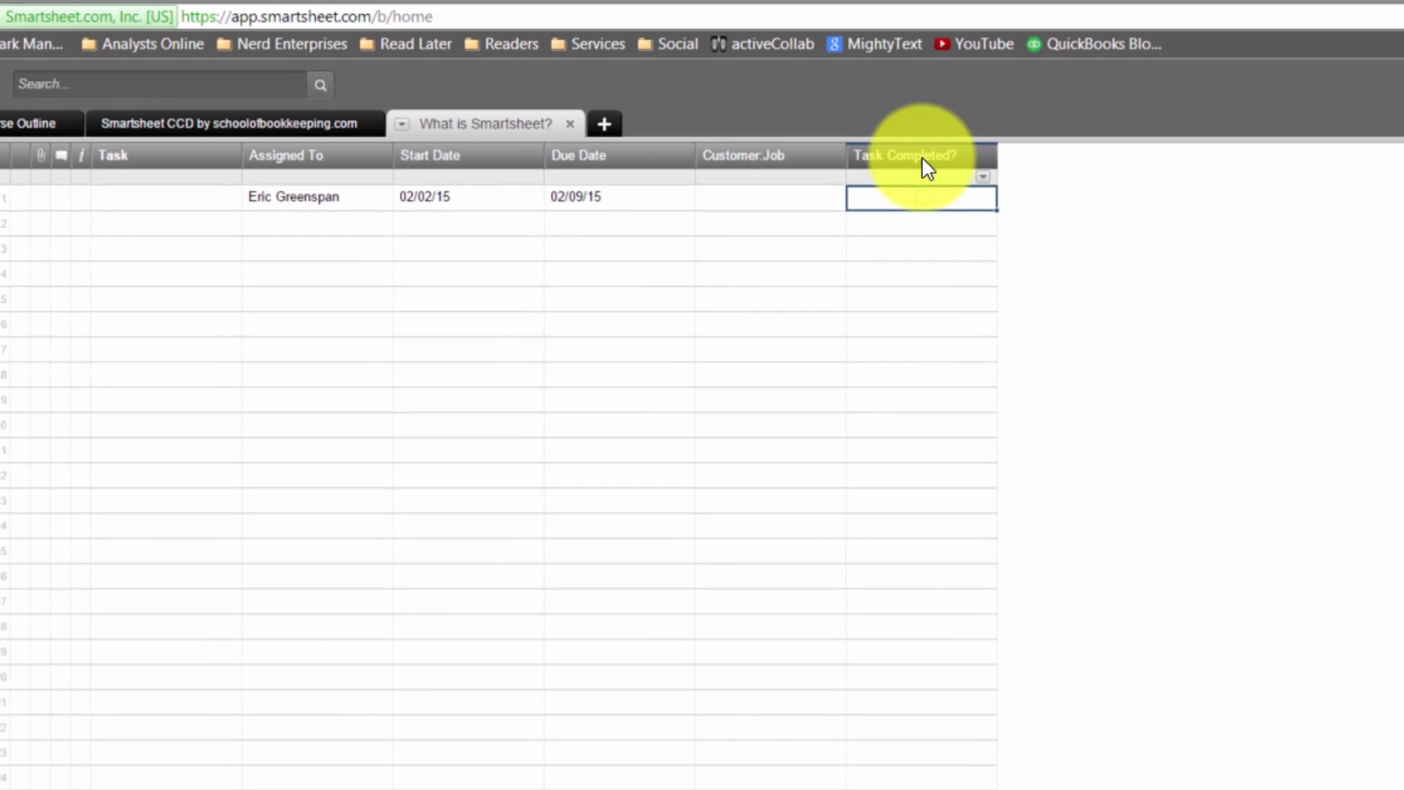
Insert a column named Status to the right of Task Completed?, using the Symbols type with Red-Yellow-Green Light.
left_click(921, 164)
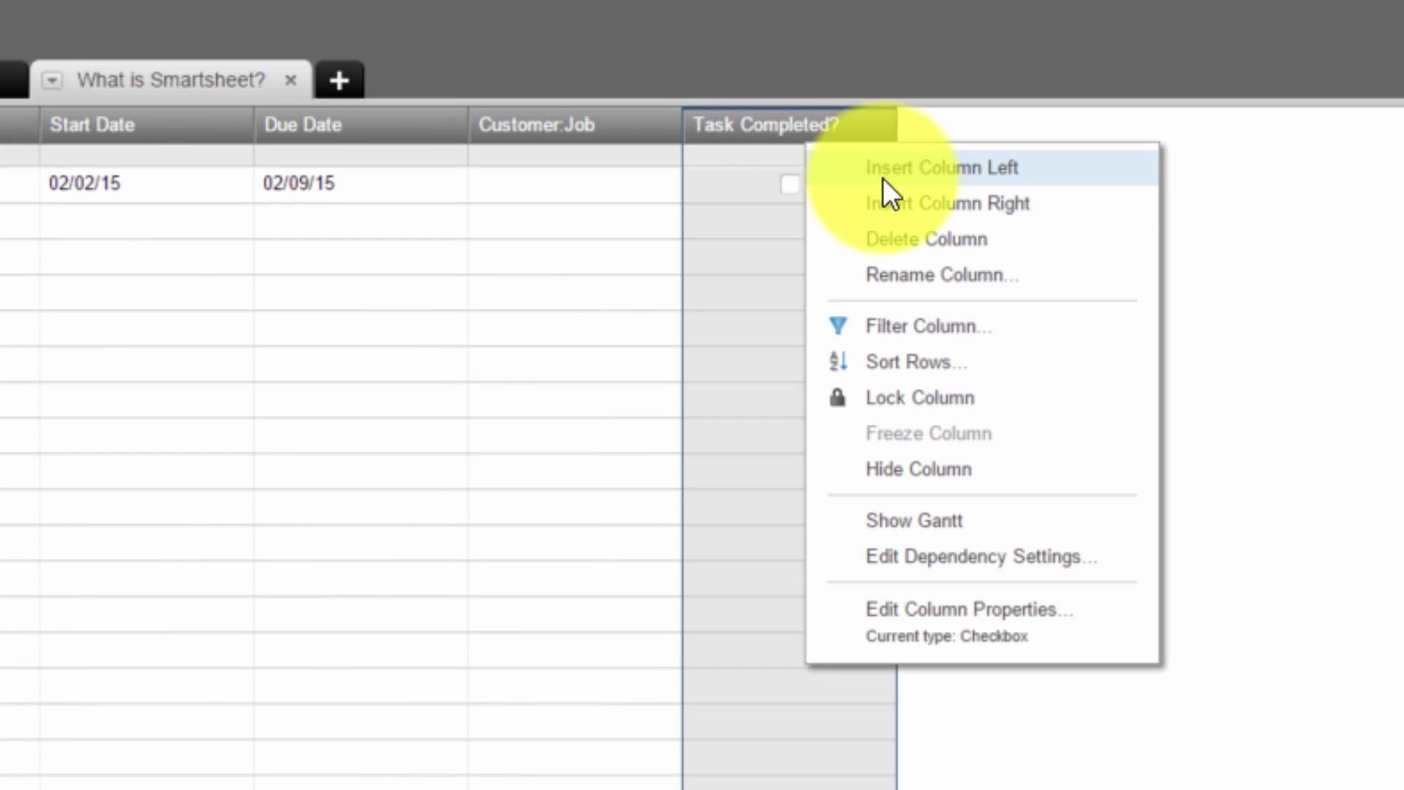
left_click(933, 200)
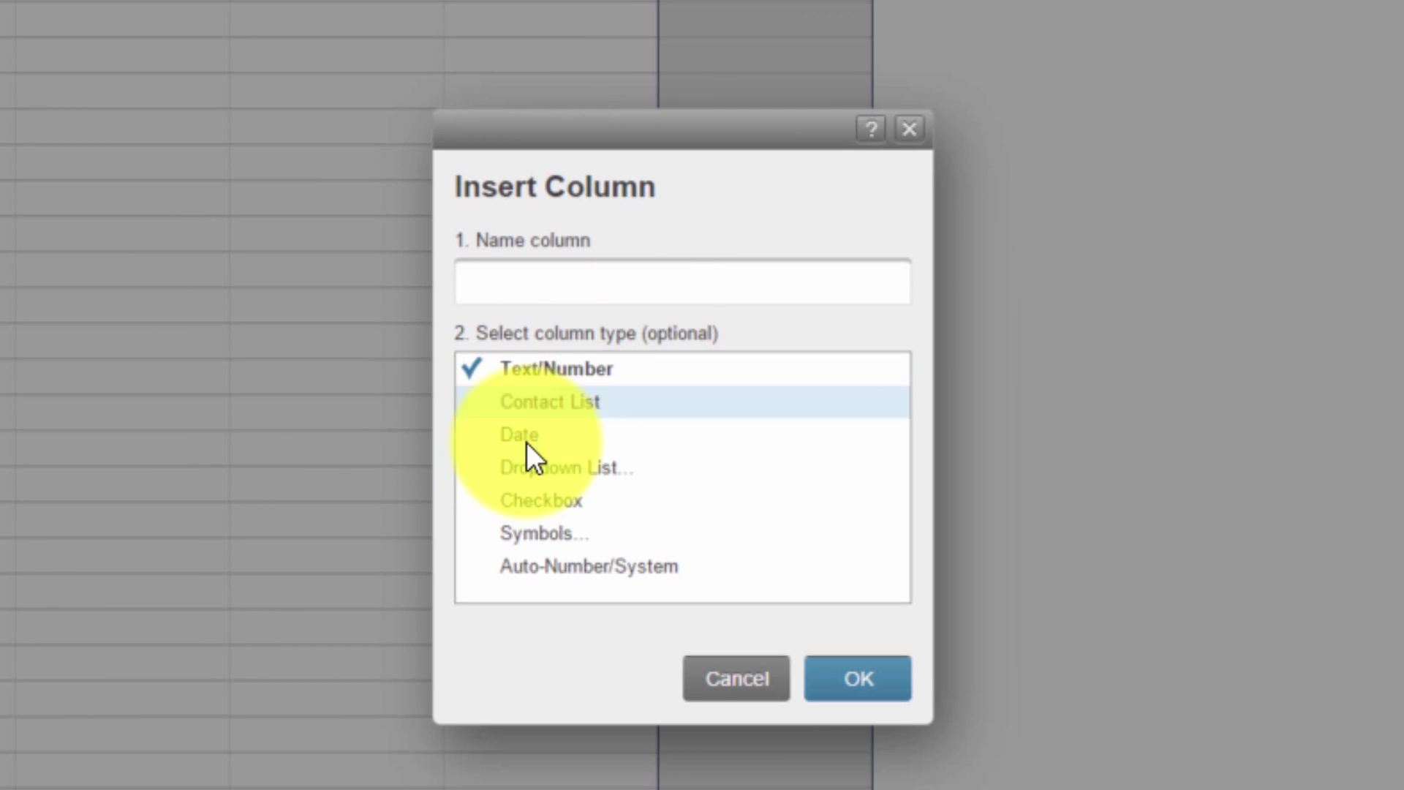
left_click(544, 530)
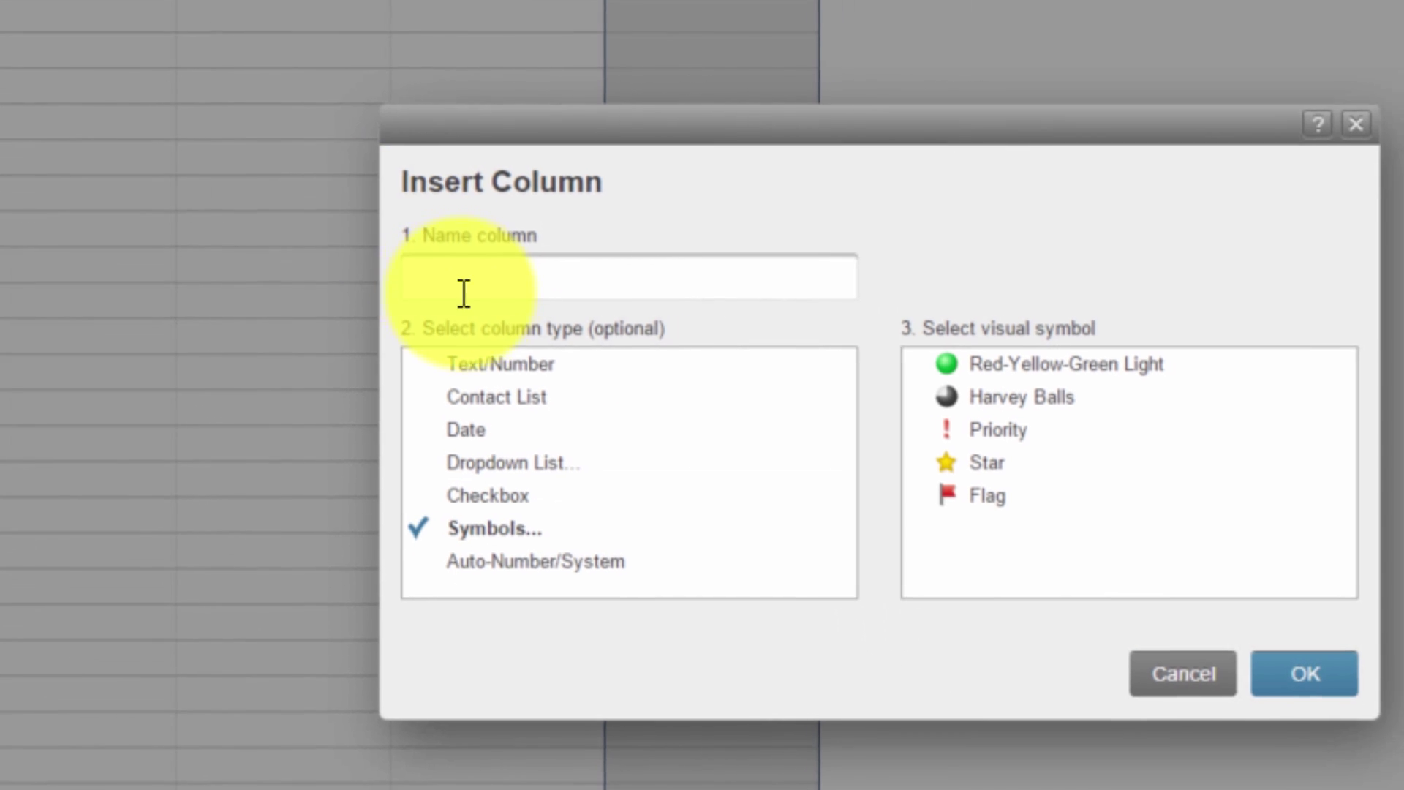
type("Status")
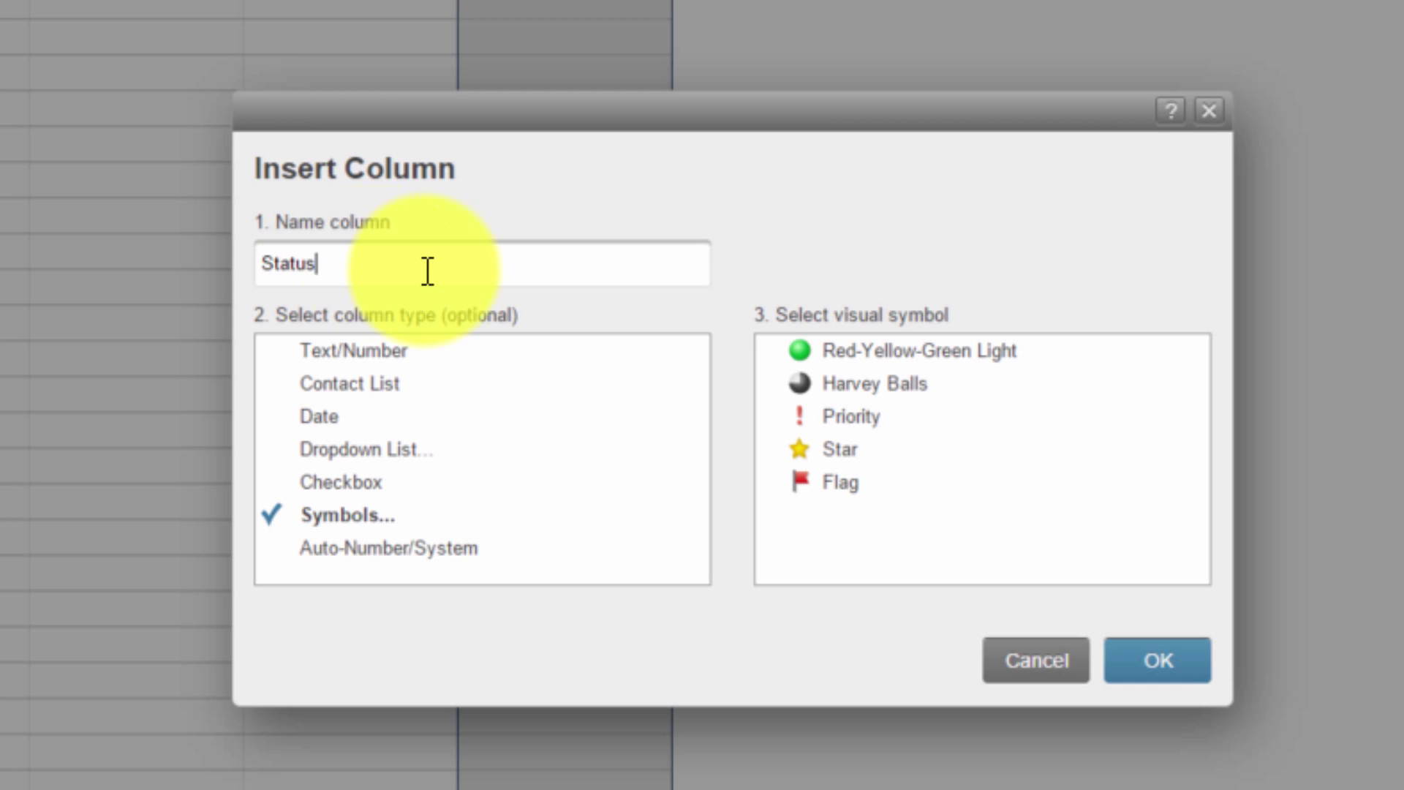
left_click(917, 350)
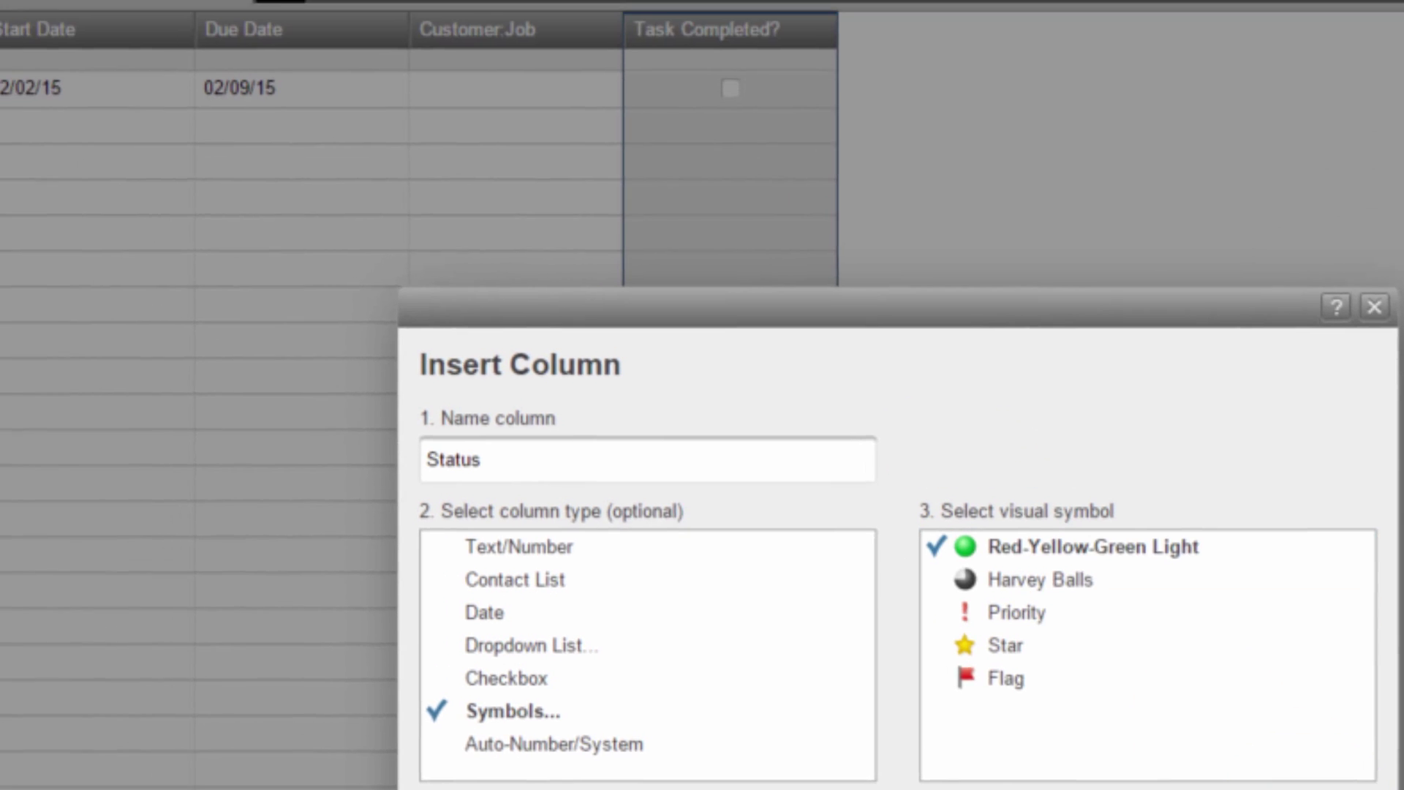
left_click(1193, 702)
Set the Status of row 1 to Red.
right_click(973, 139)
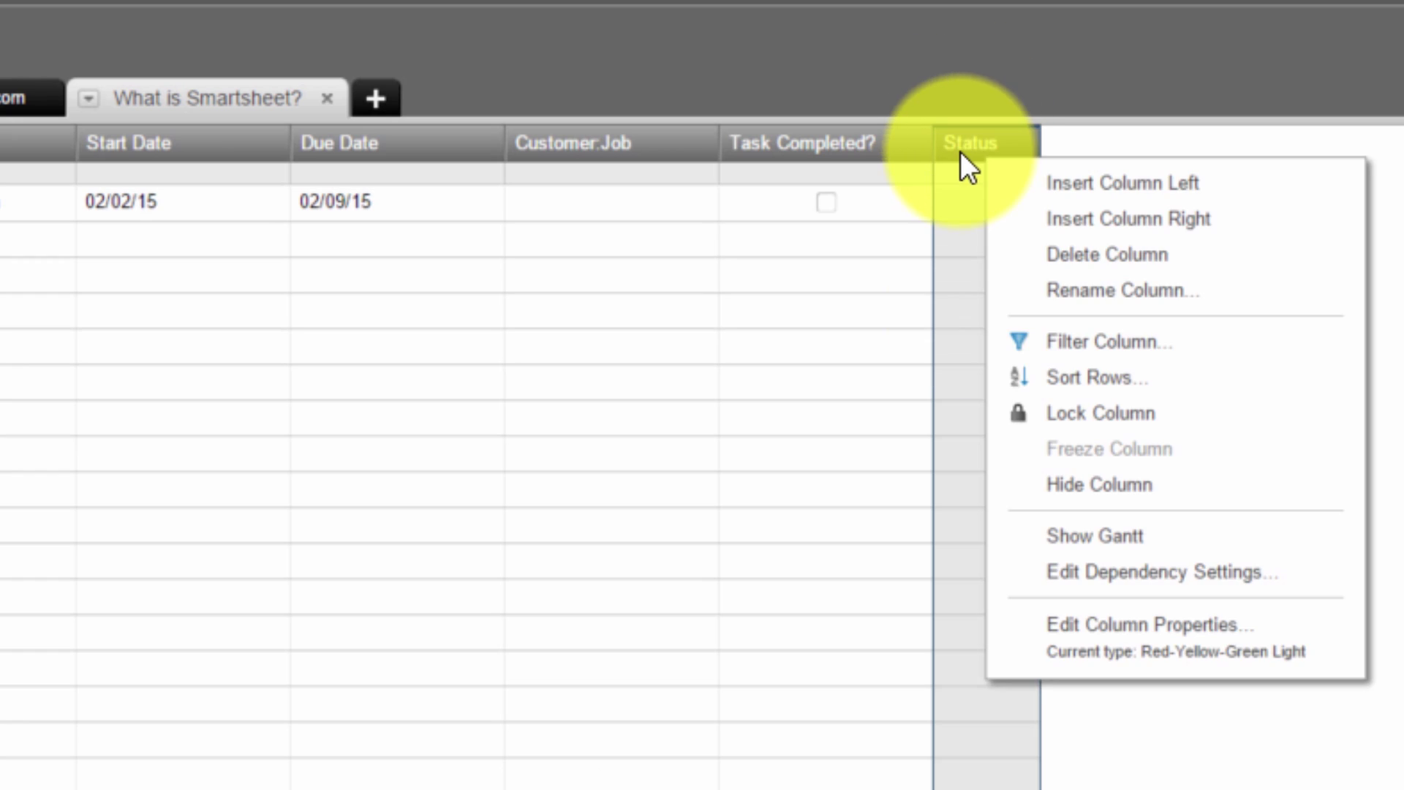
key("Escape")
left_click(1006, 200)
left_click(1027, 204)
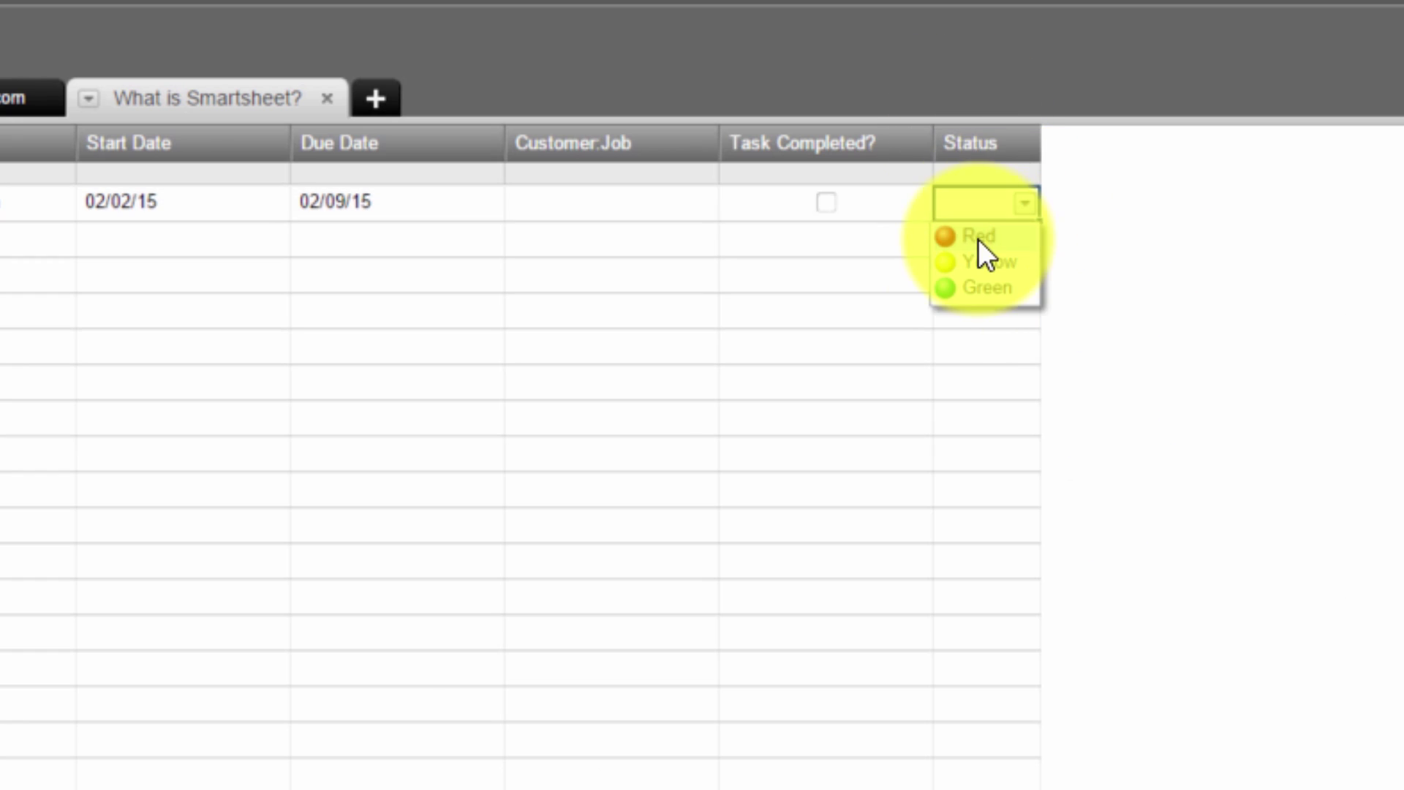
left_click(976, 234)
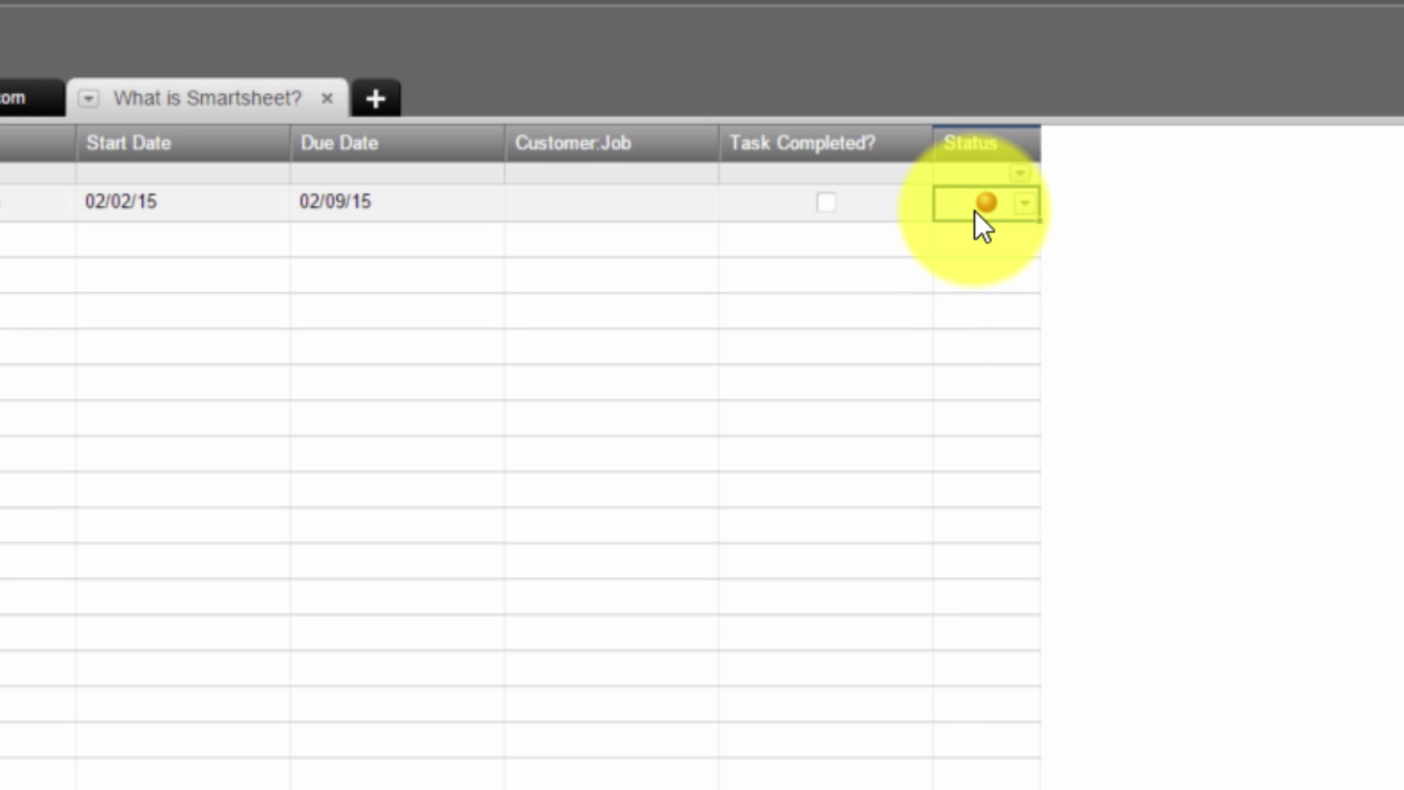
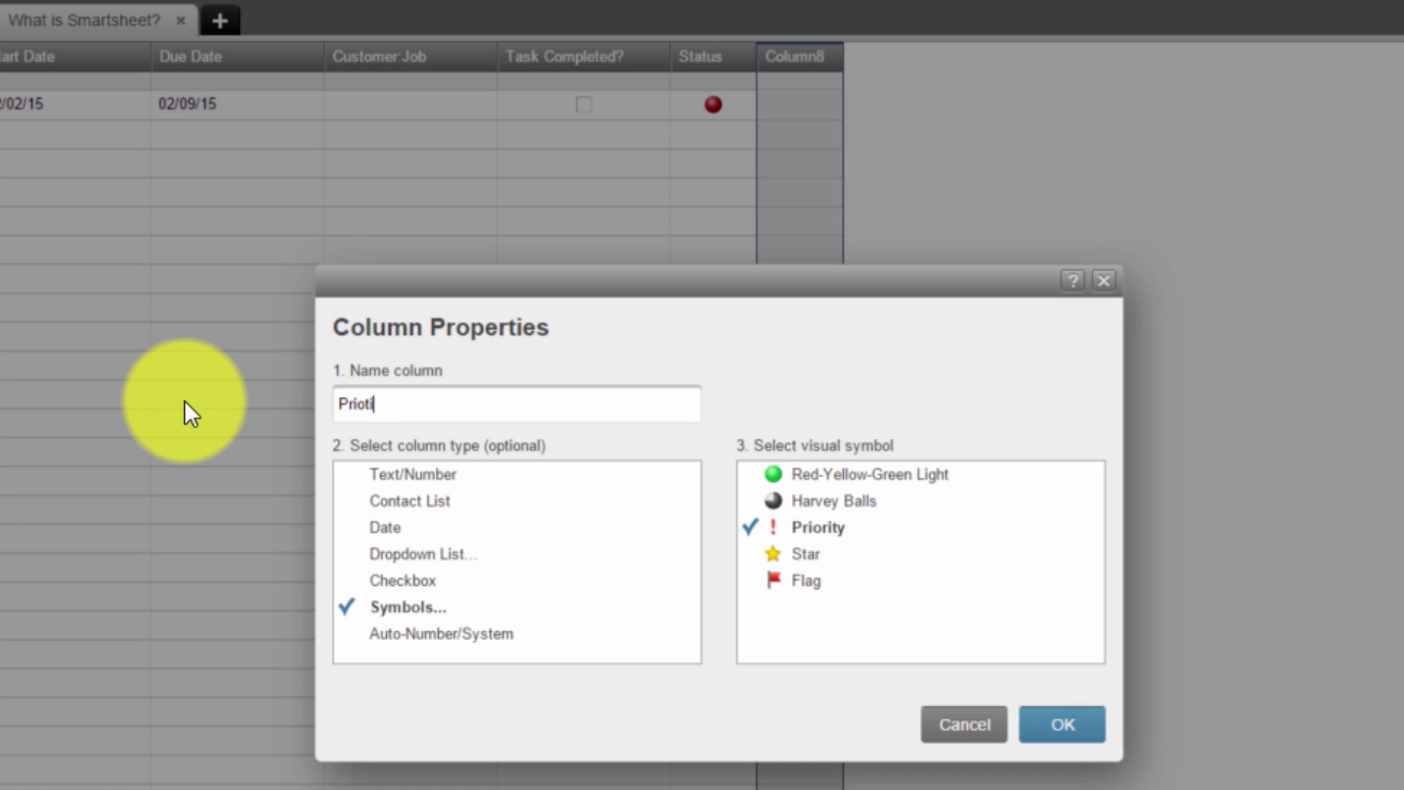
Name the priority symbol column Priority and set its value in row 1 to High.
type("Priority")
key("Return")
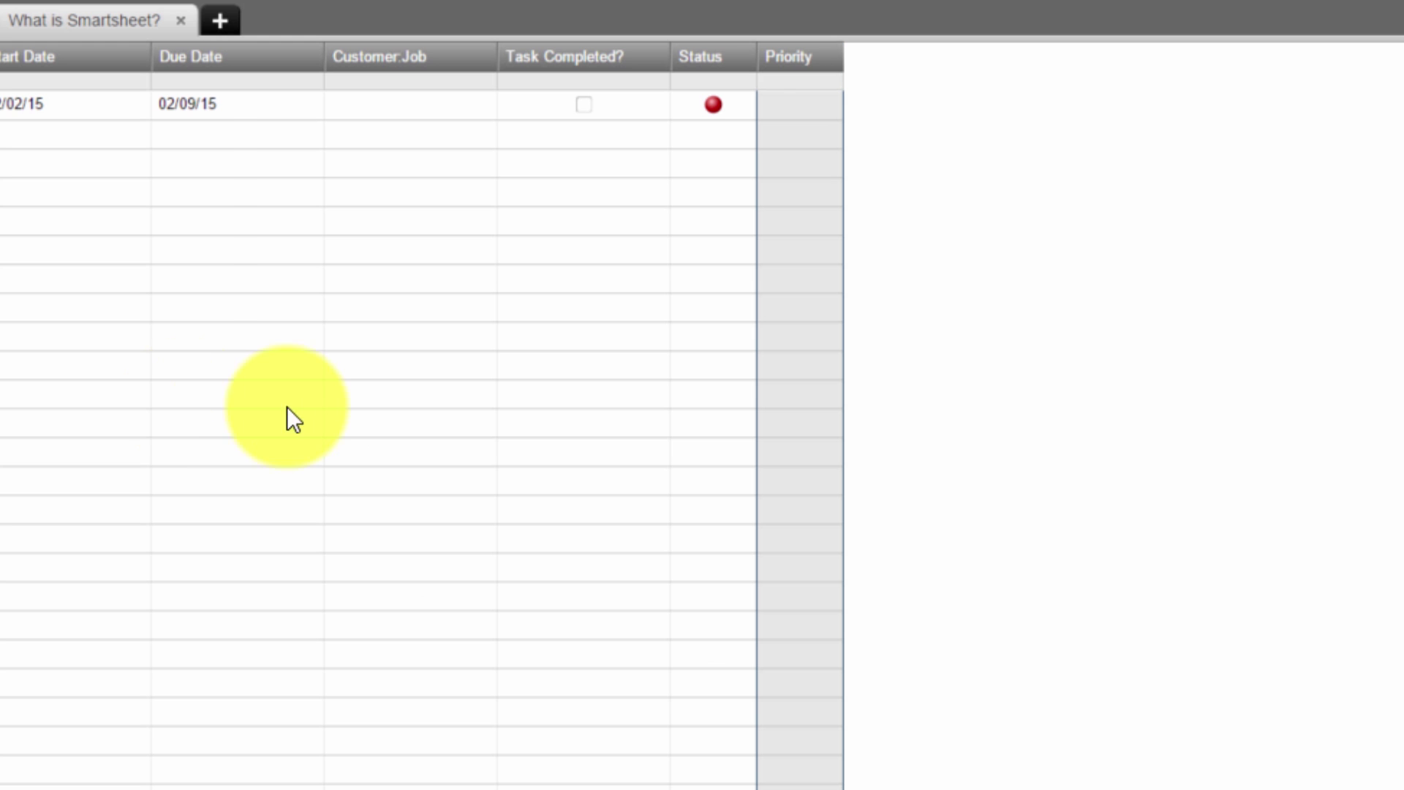
left_click(769, 105)
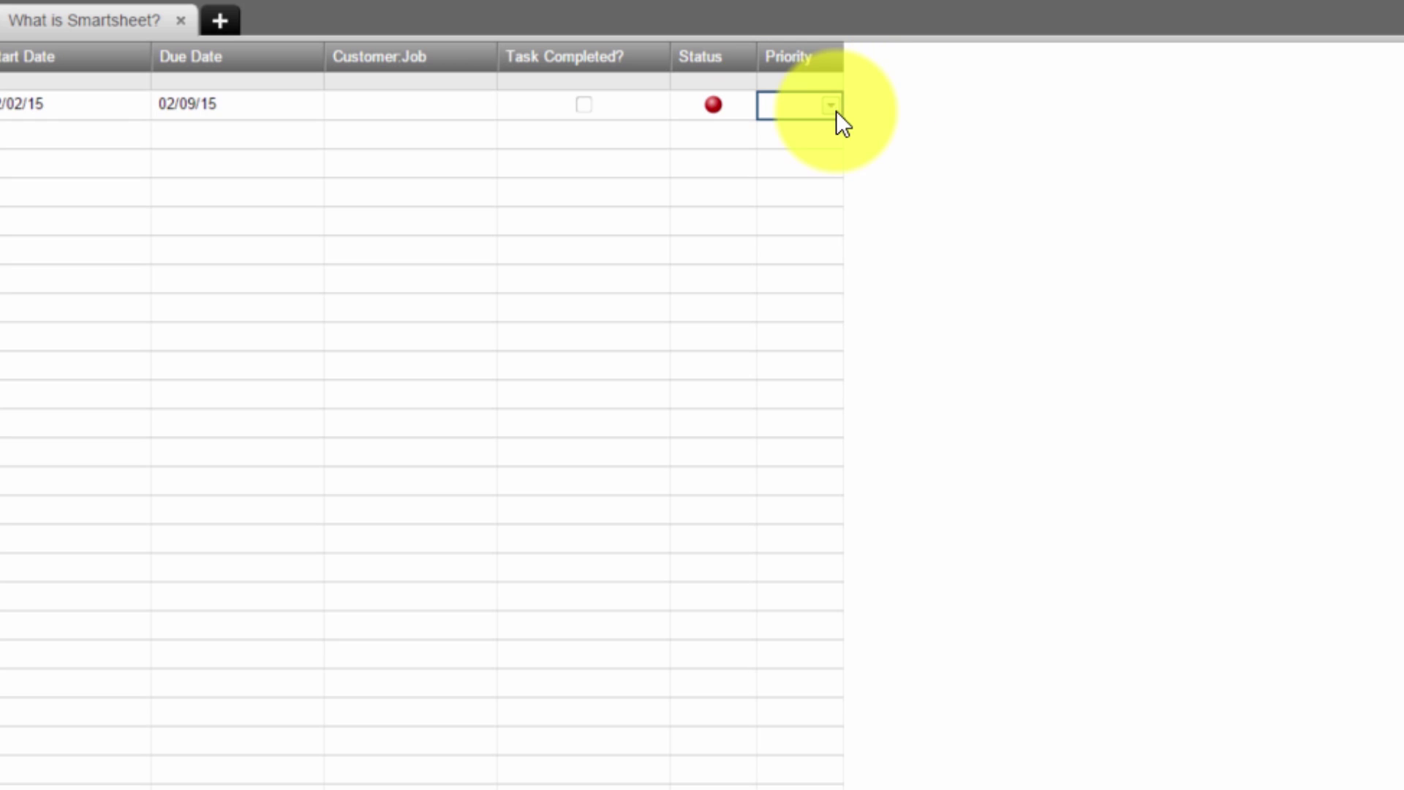
left_click(832, 107)
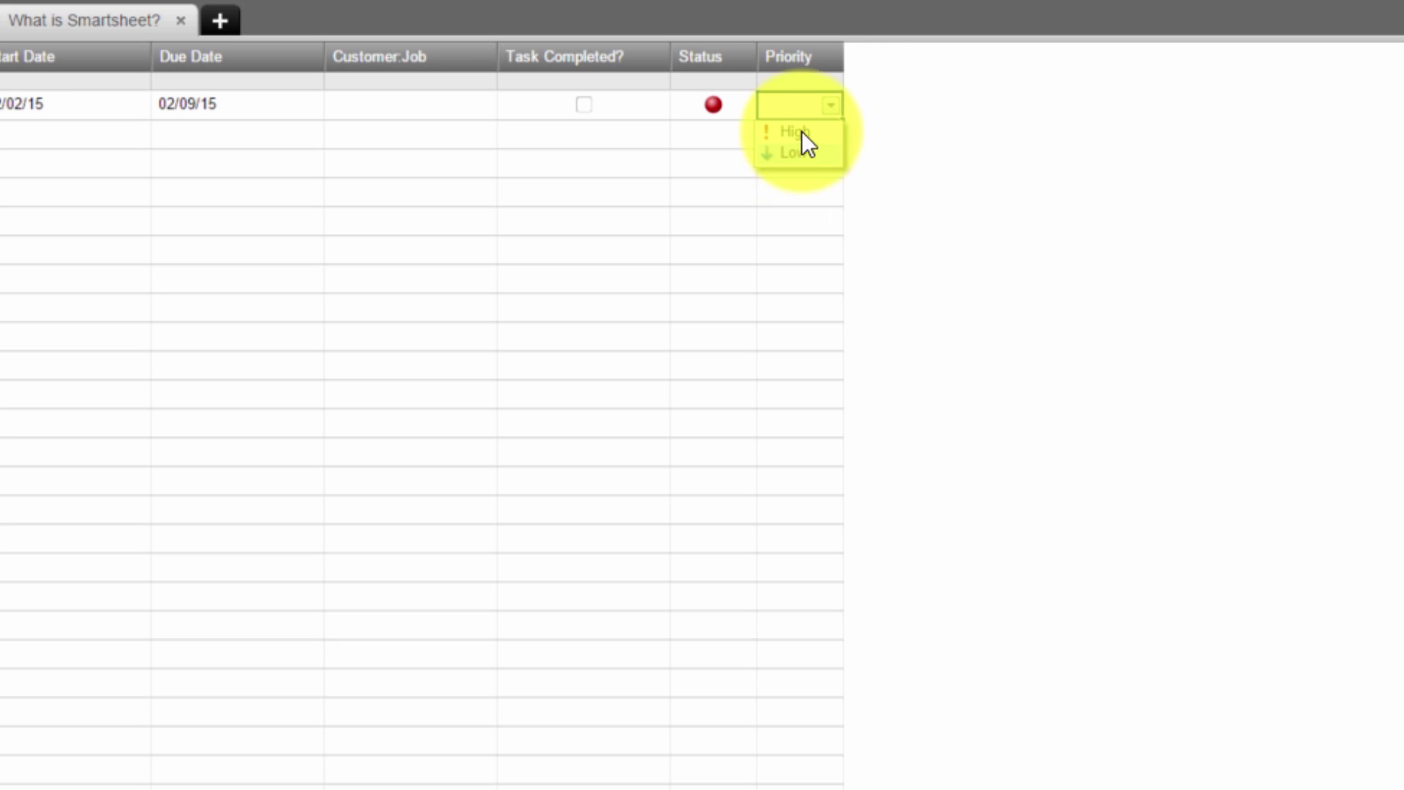
left_click(796, 132)
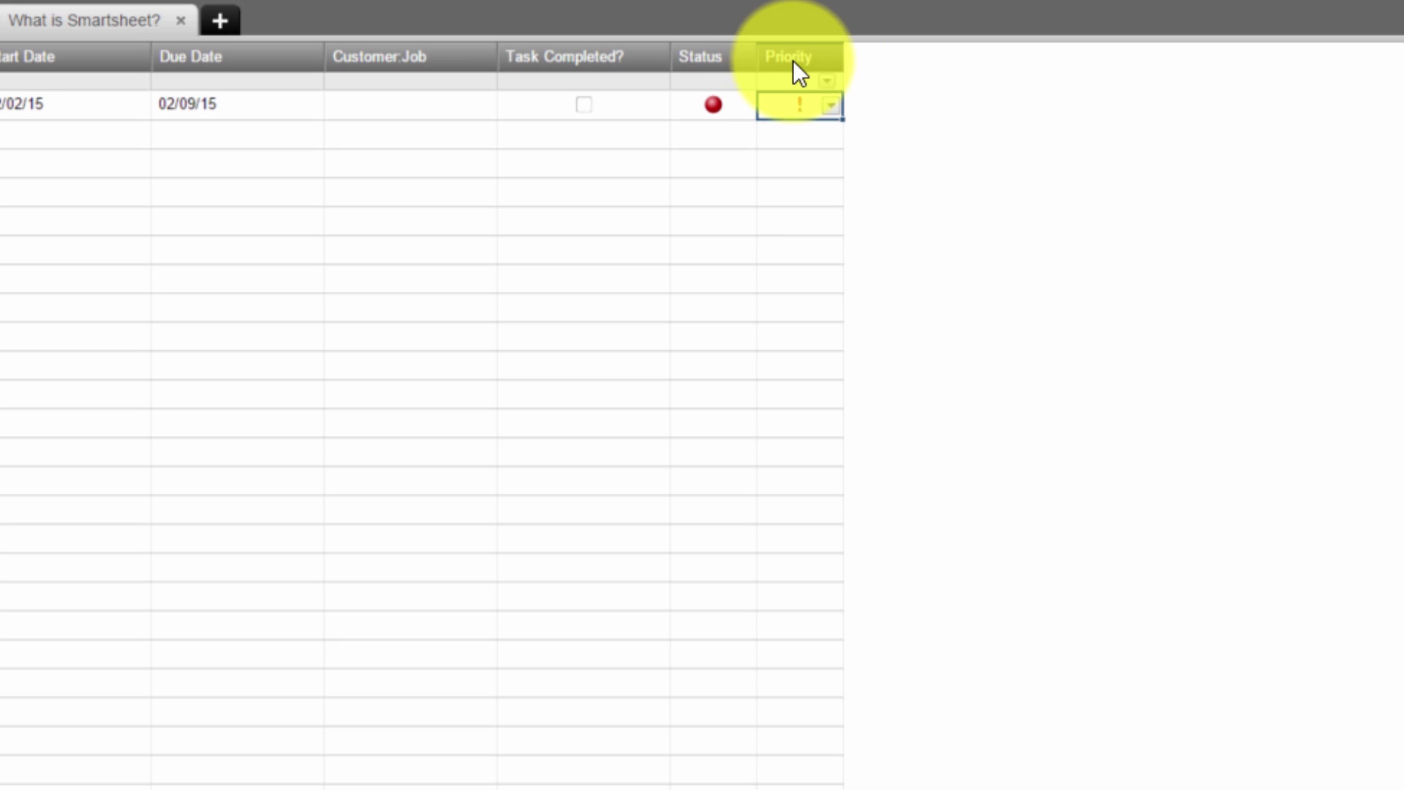
Insert an Auto-Number/System column of the Modified (Date) kind to the right of Priority, keeping the name Modified.
left_click(827, 80)
left_click(878, 116)
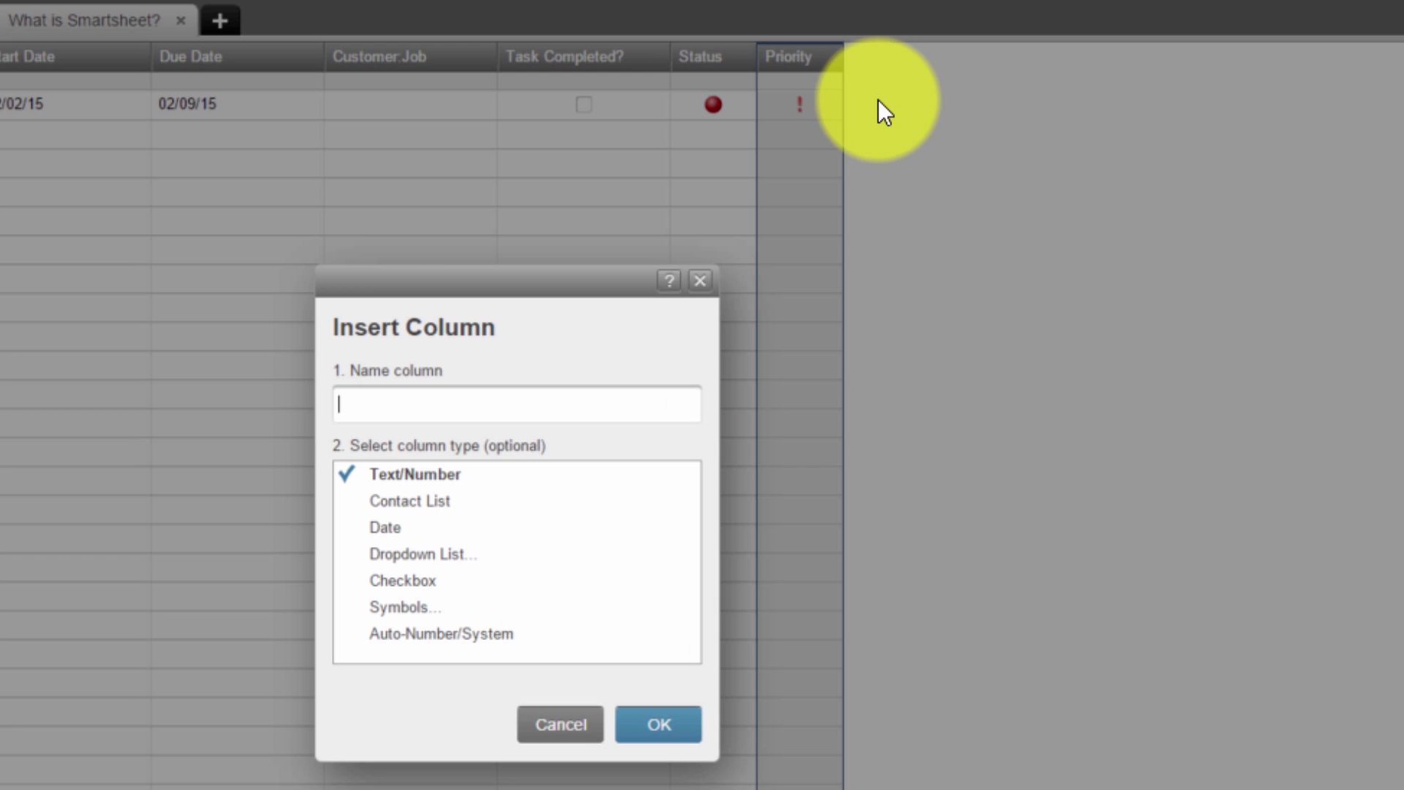
left_click(428, 634)
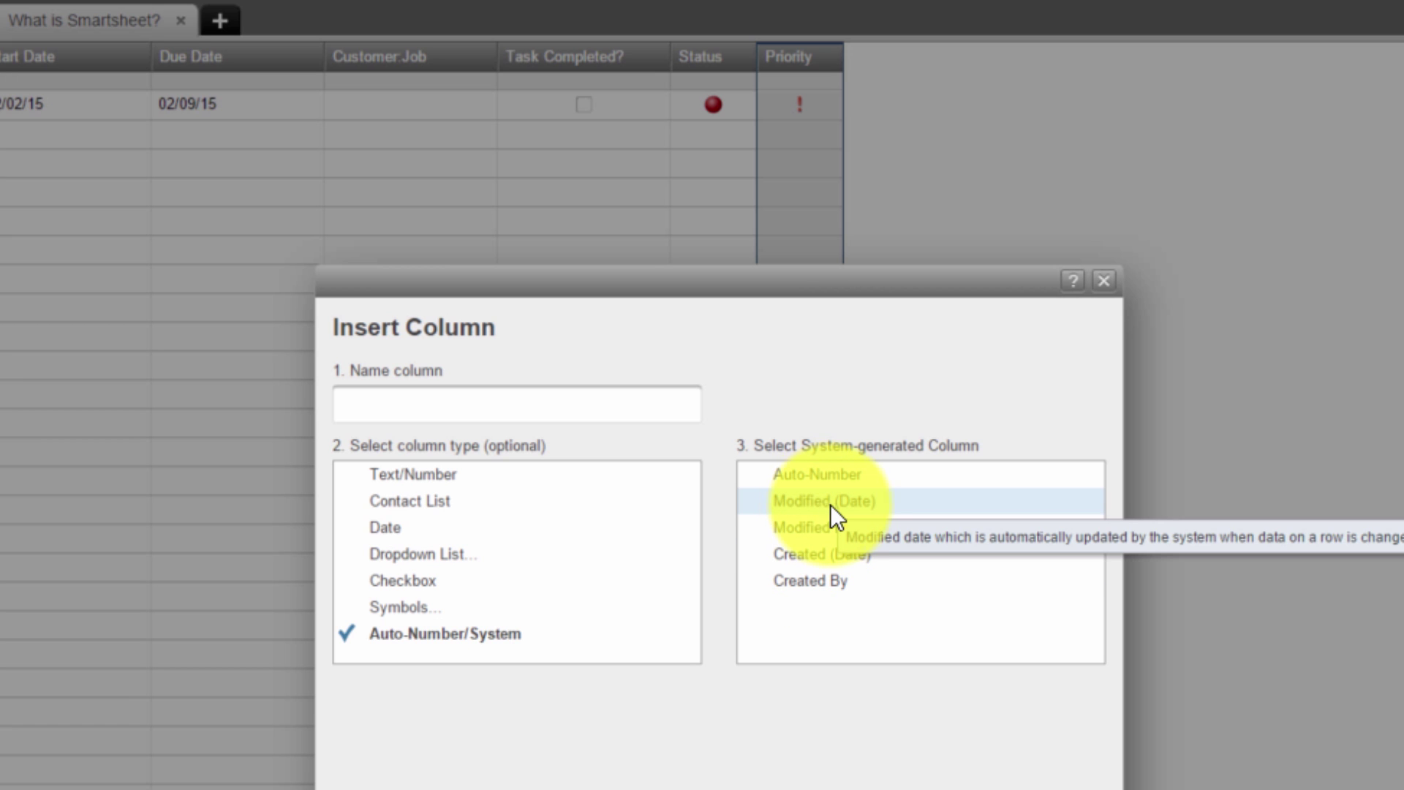
left_click(793, 502)
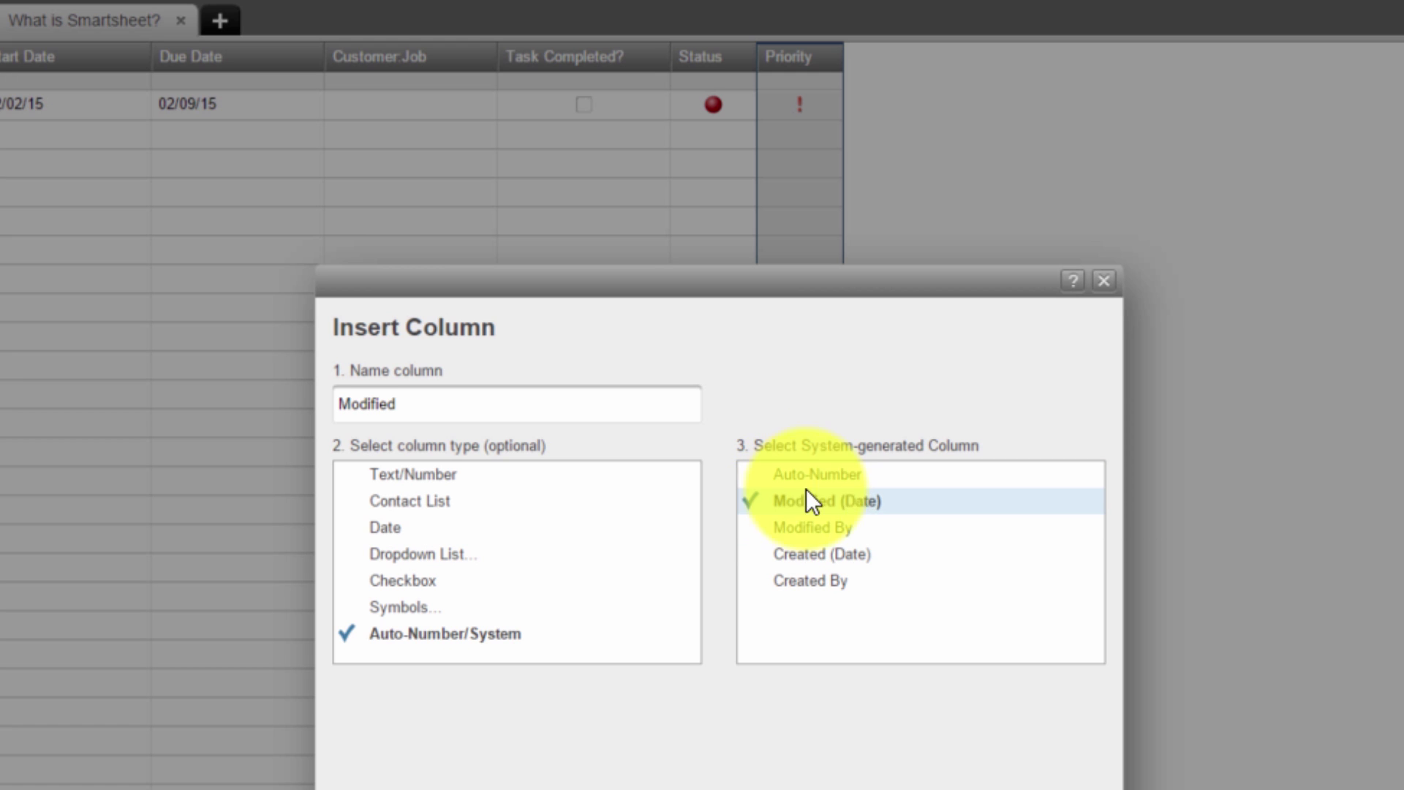
left_click(1095, 768)
Insert an Auto-Number/System column of the Modified By kind to the right of the Modified column.
left_click(999, 80)
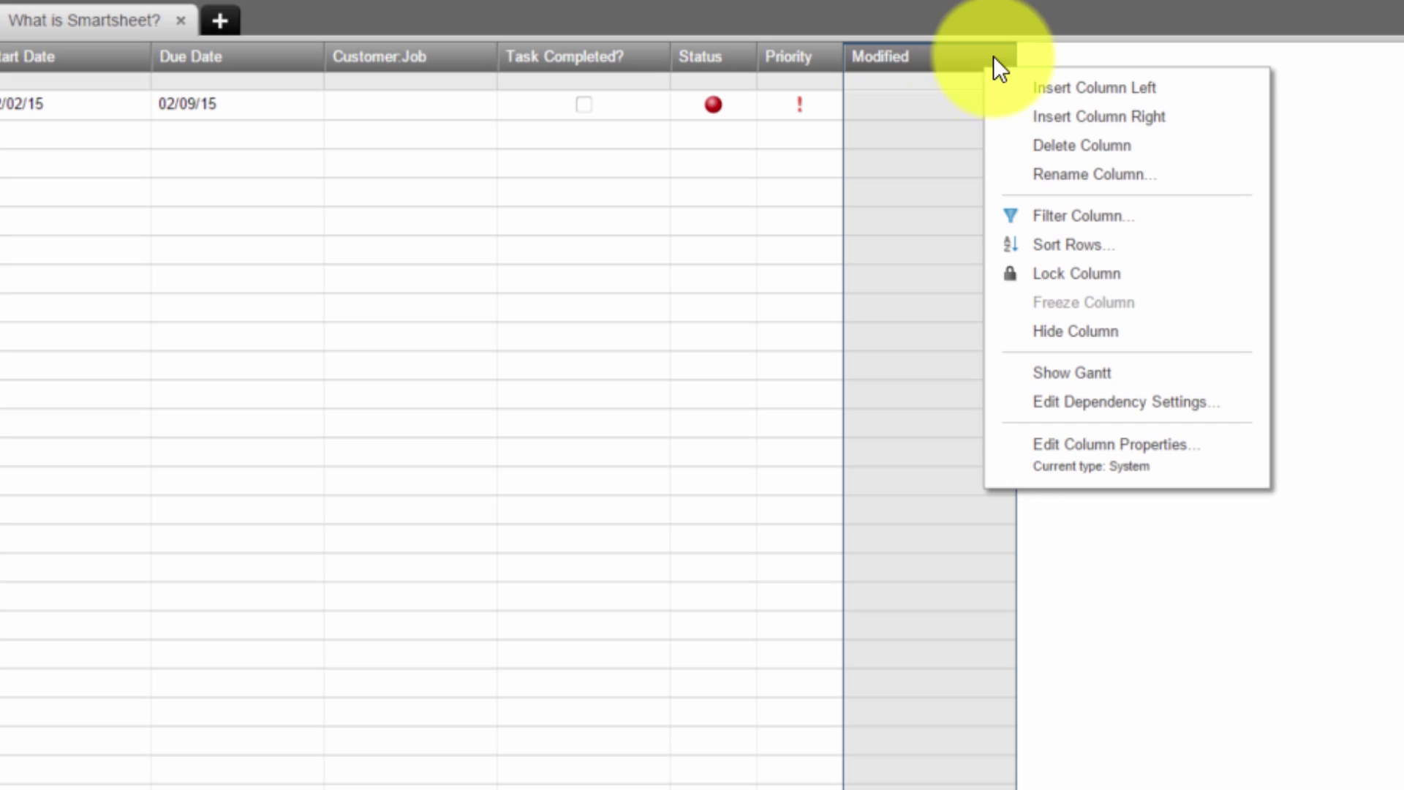
left_click(1088, 116)
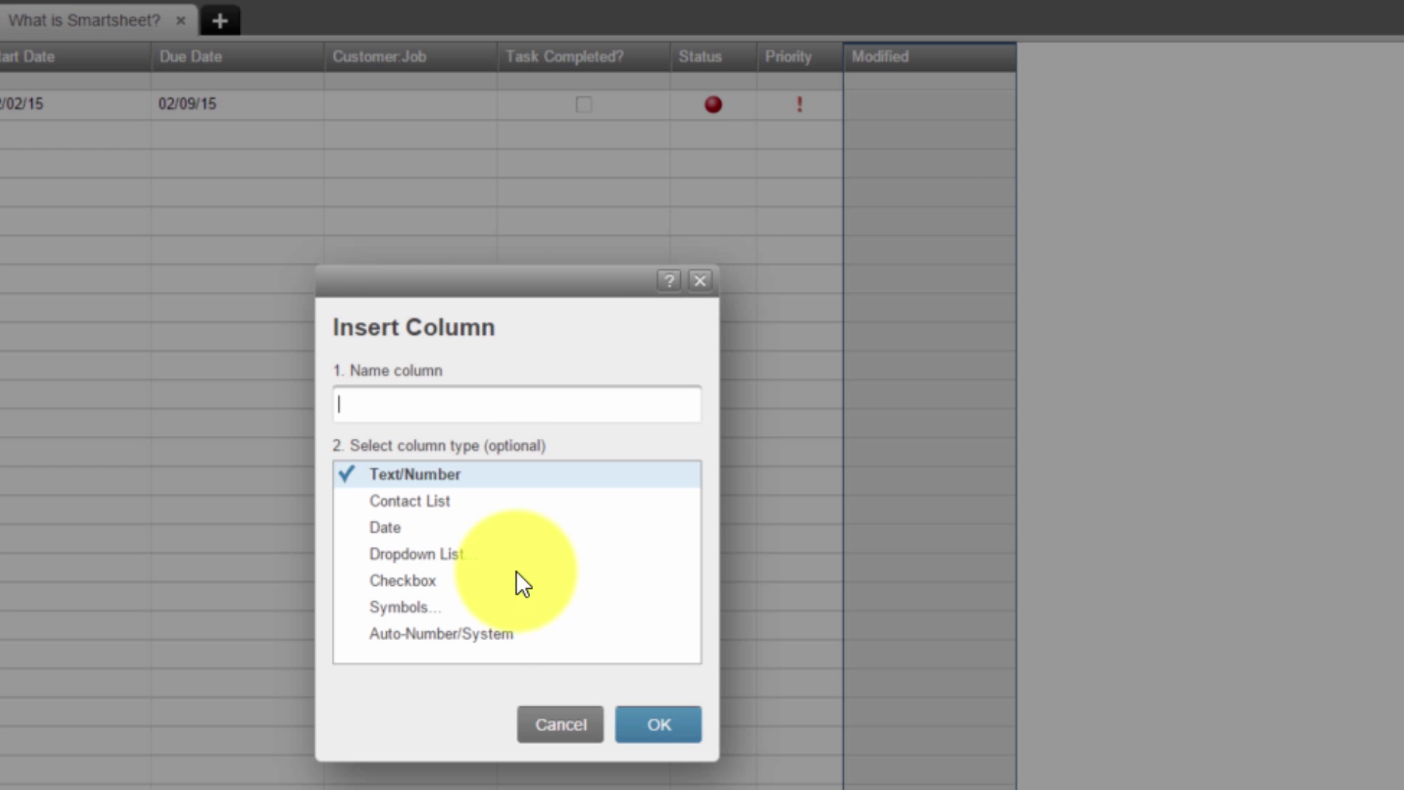
left_click(558, 629)
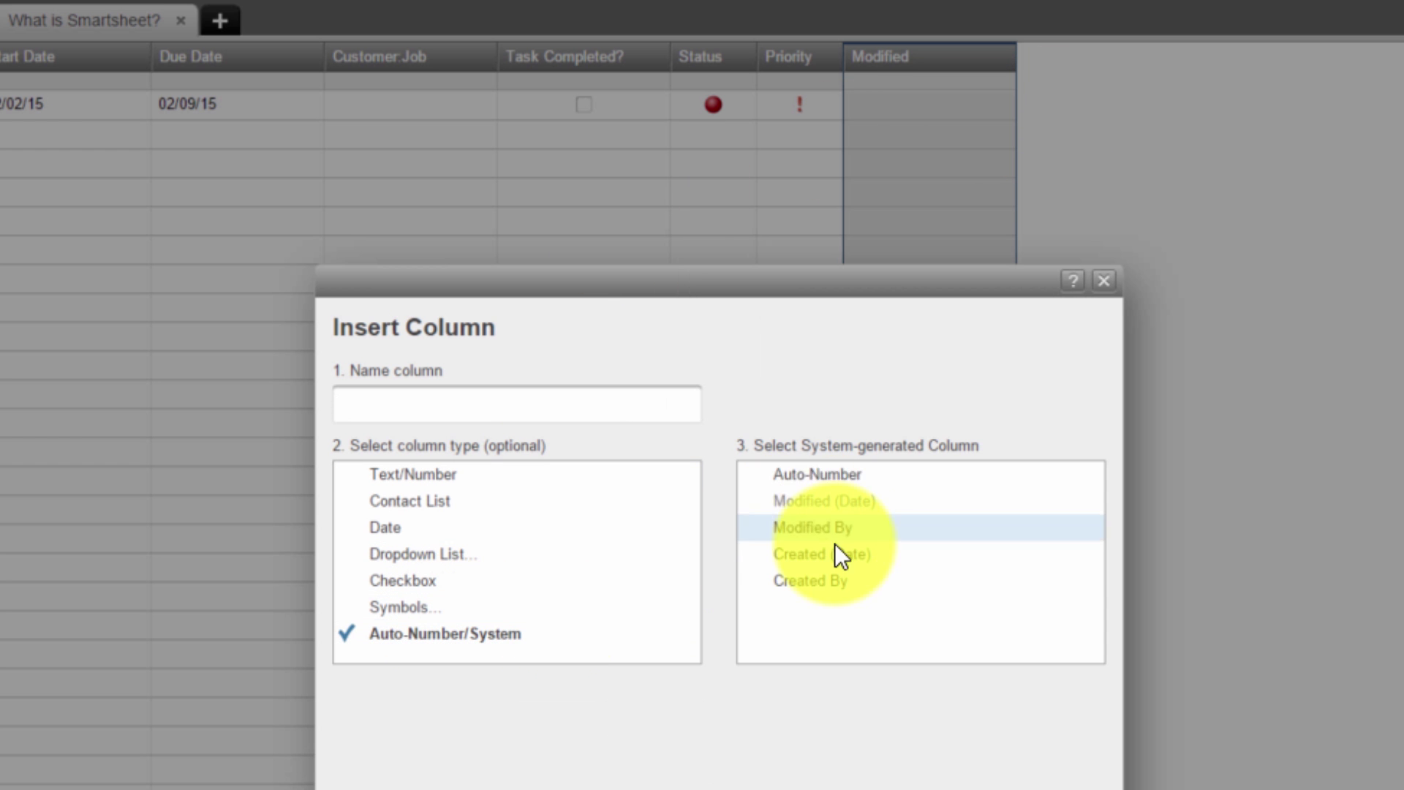
left_click(819, 525)
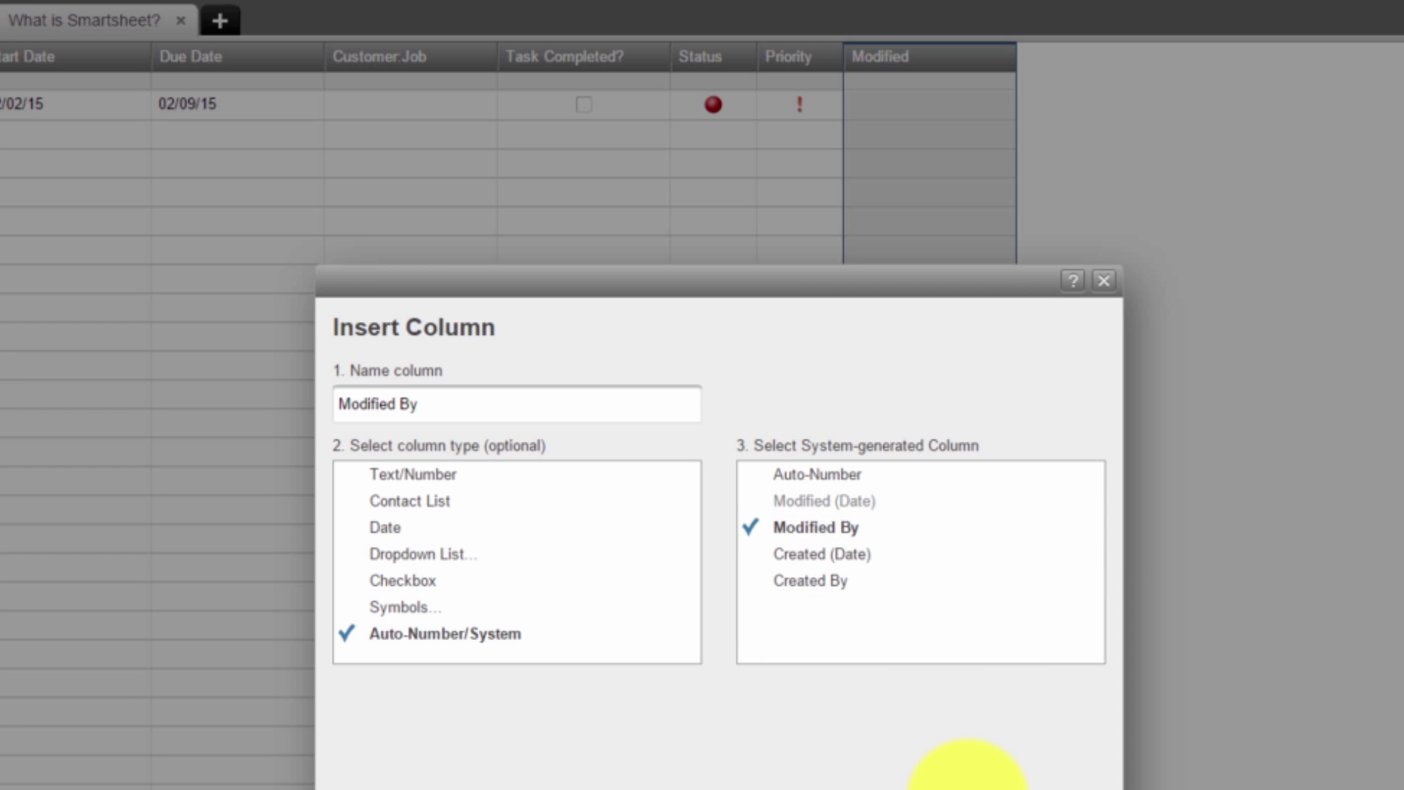
left_click(1083, 788)
Save the sheet and widen the Modified By column to fit the full e-mail address.
left_click(906, 110)
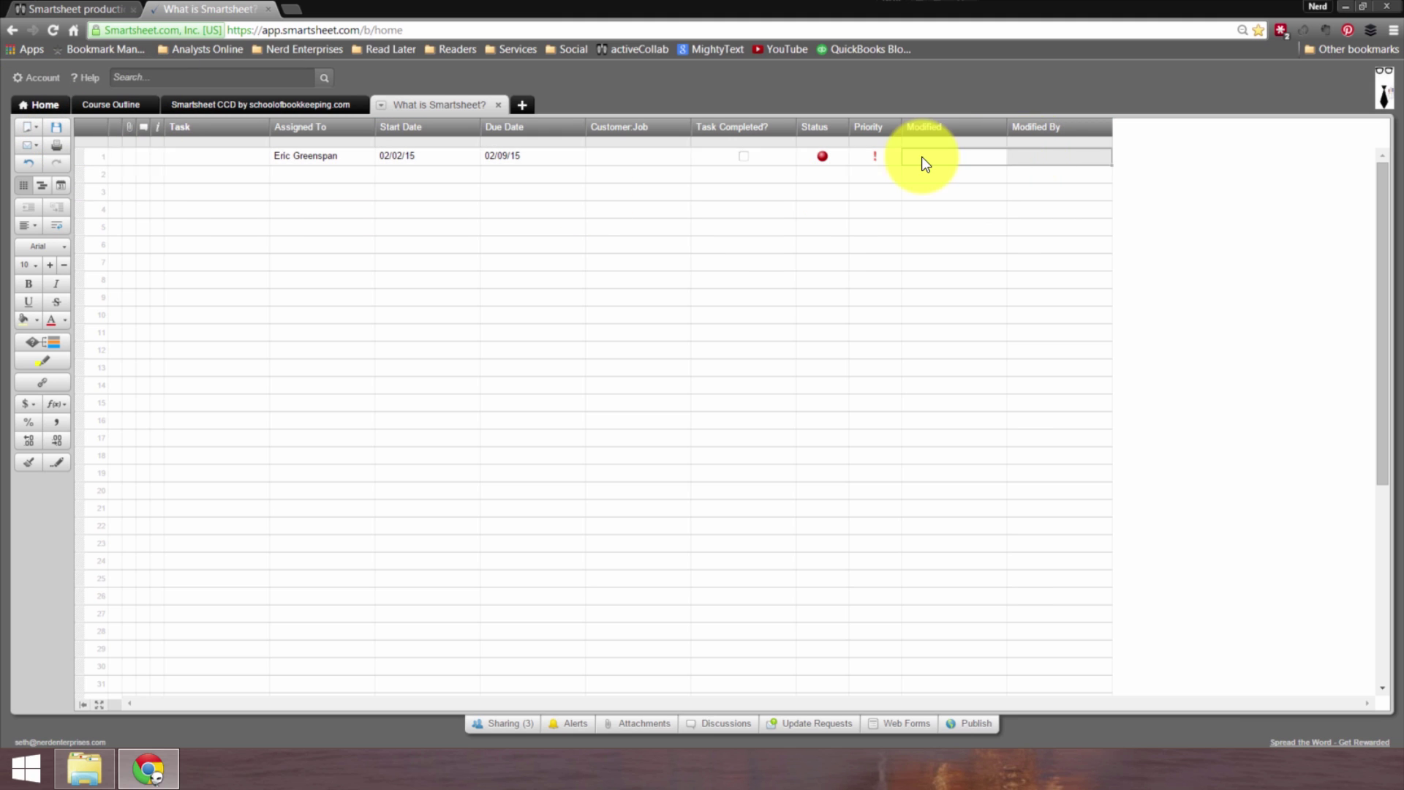
left_click(57, 128)
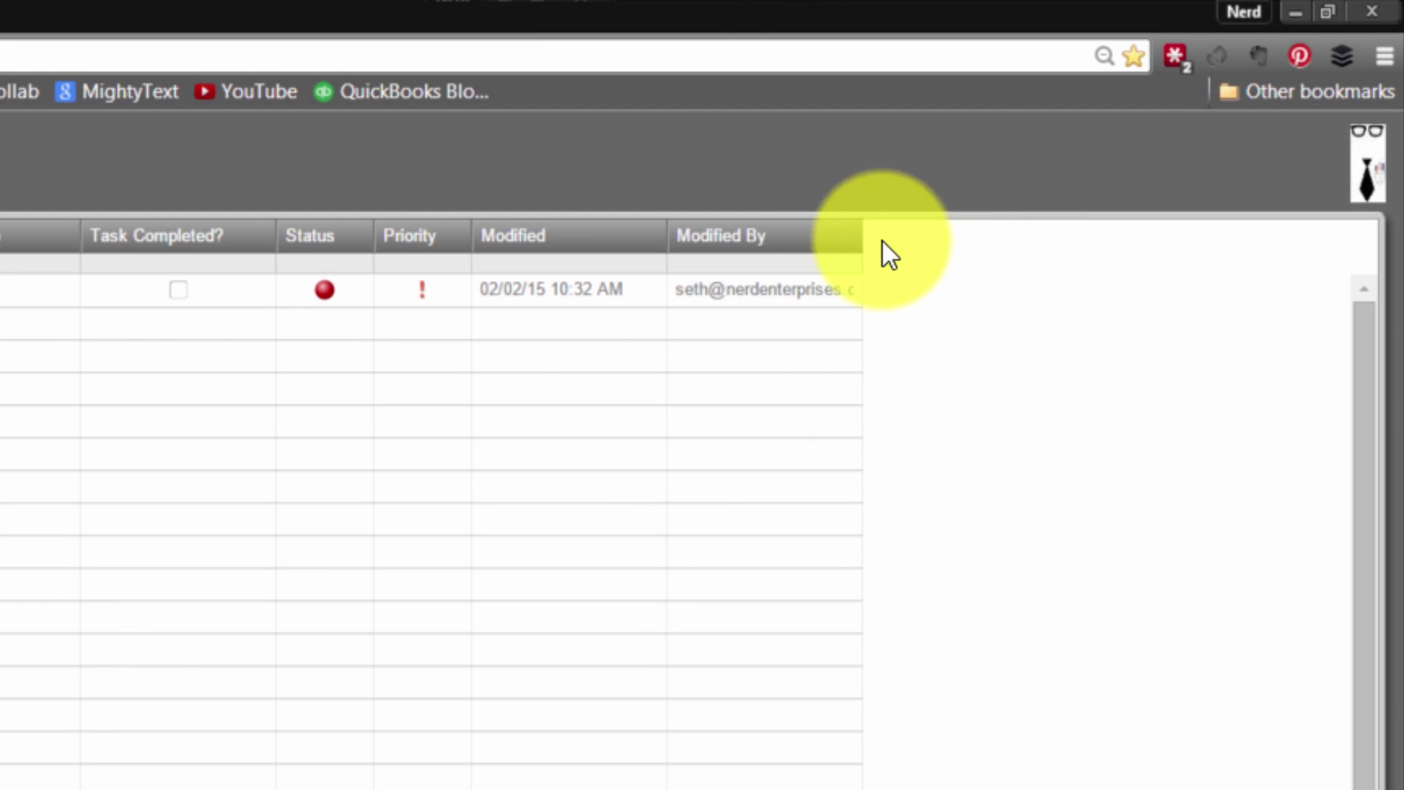
left_click_drag(862, 243, 994, 241)
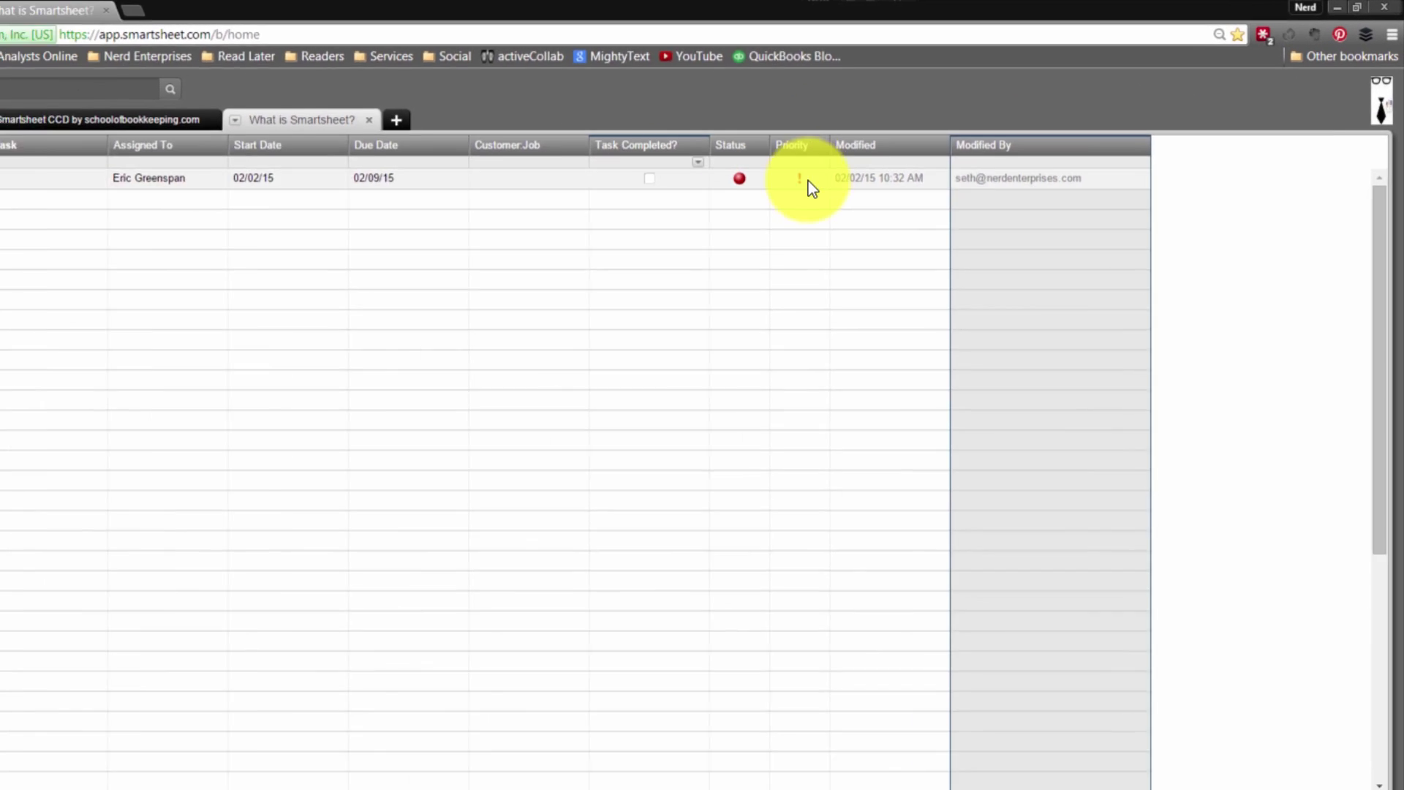
left_click(569, 324)
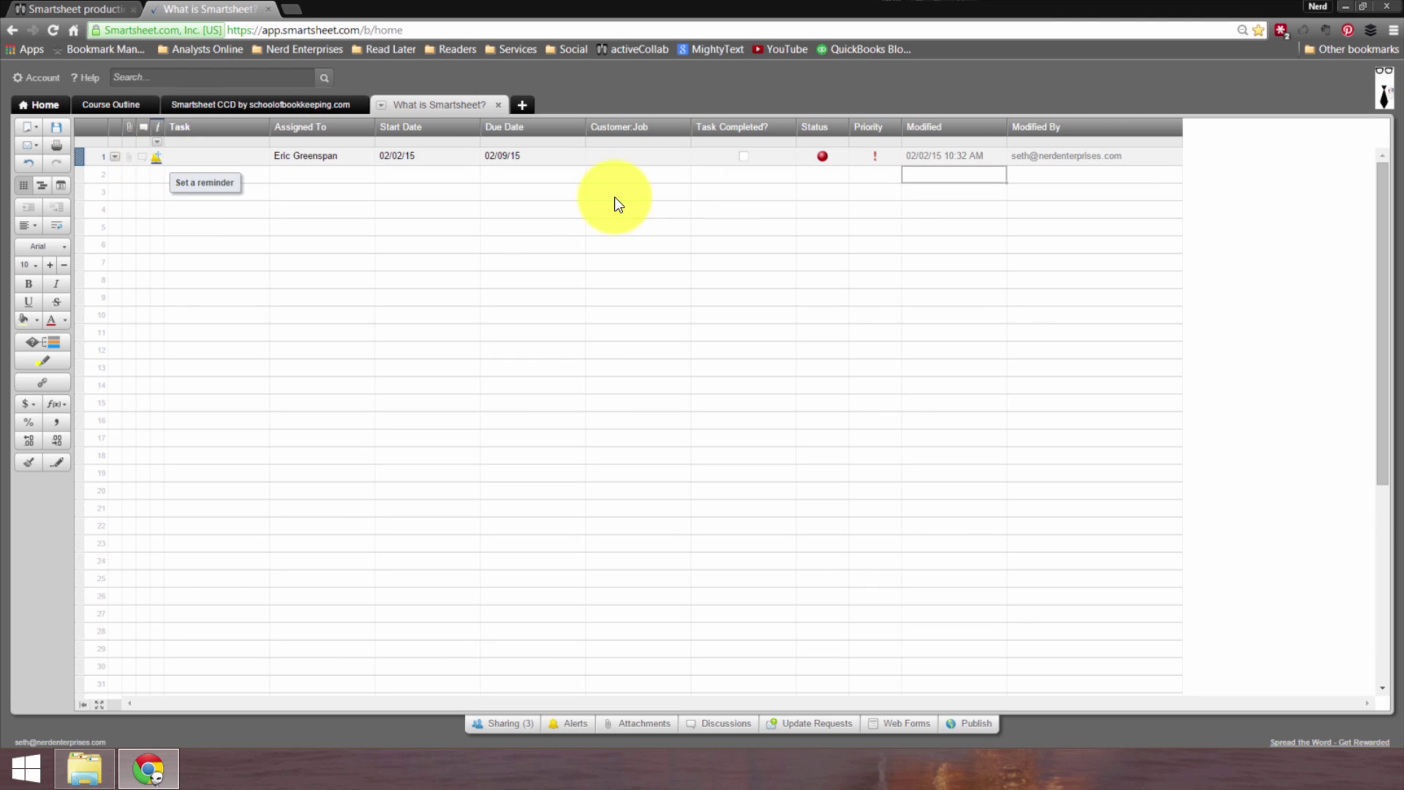
View the reminders and new discussion forms for row 1, closing each without adding anything.
left_click(153, 156)
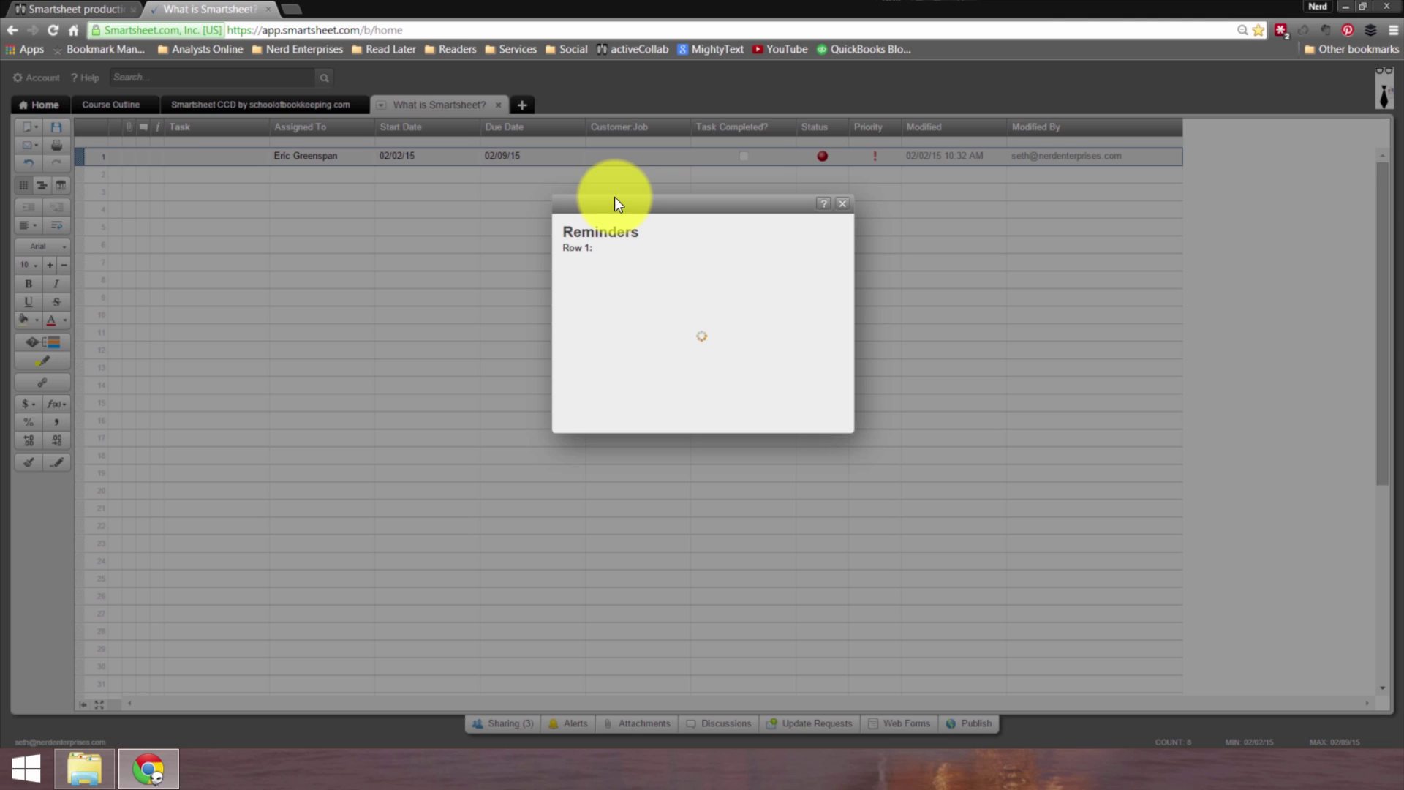
left_click(843, 204)
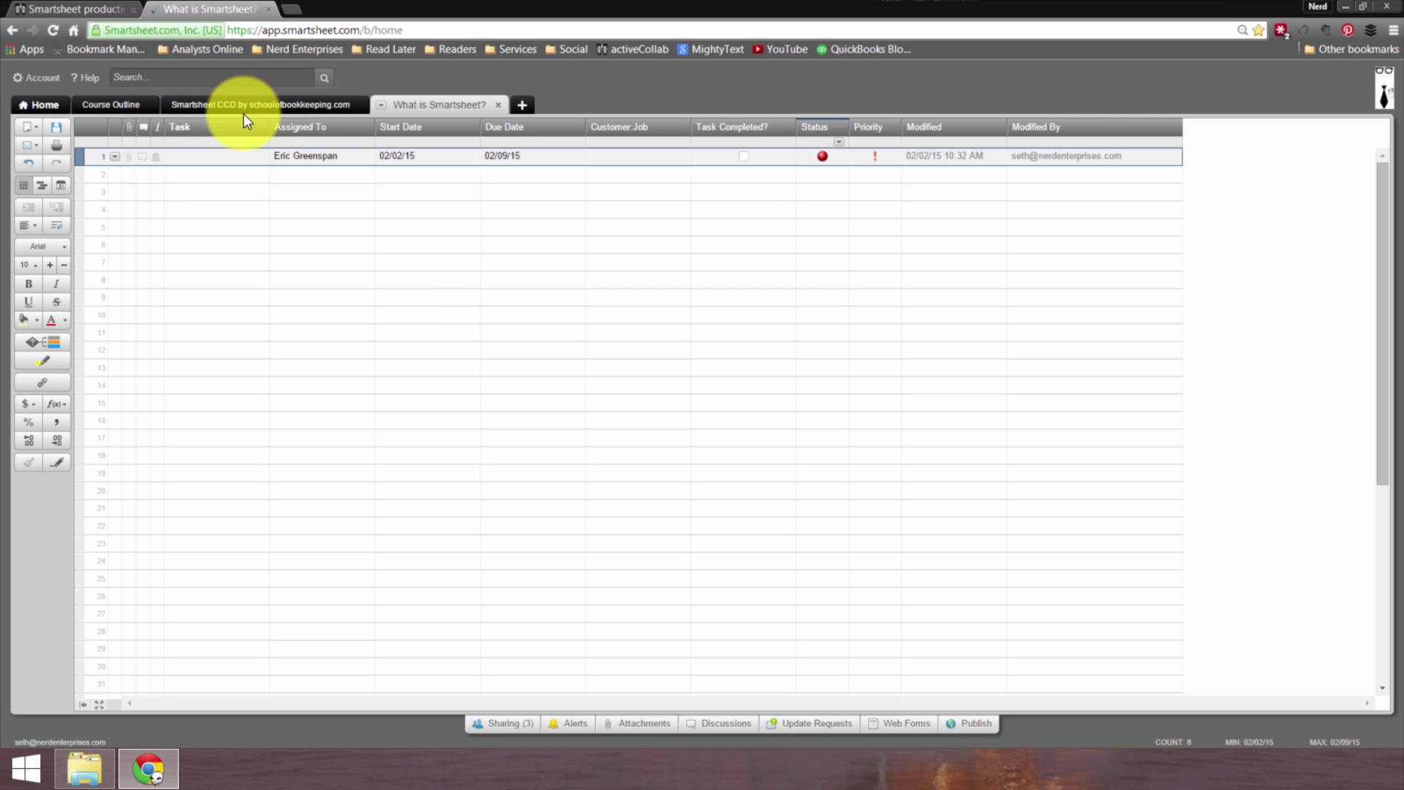
left_click(141, 156)
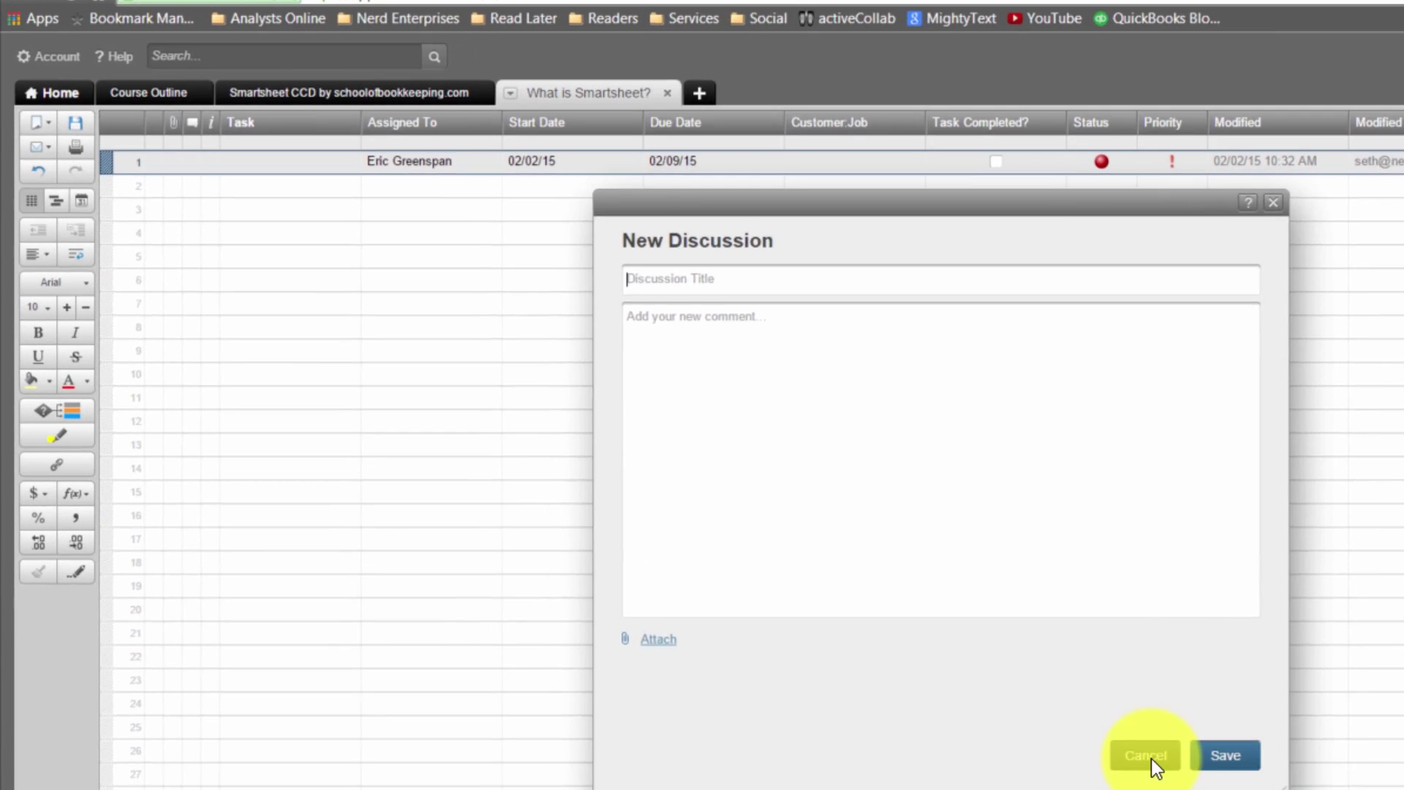
left_click(855, 599)
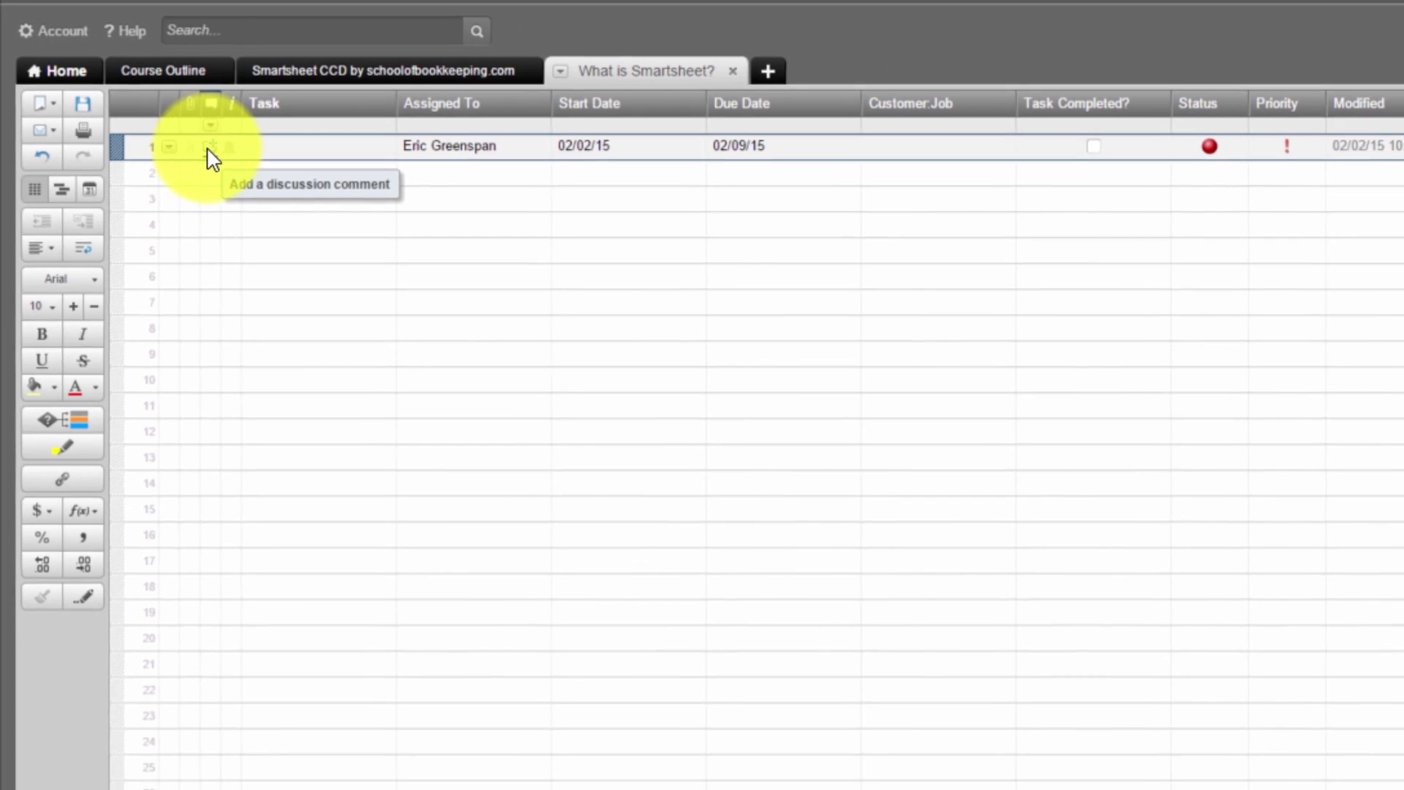
View the new discussion form for row 1 and its attachment option, closing it without adding a comment.
left_click(240, 167)
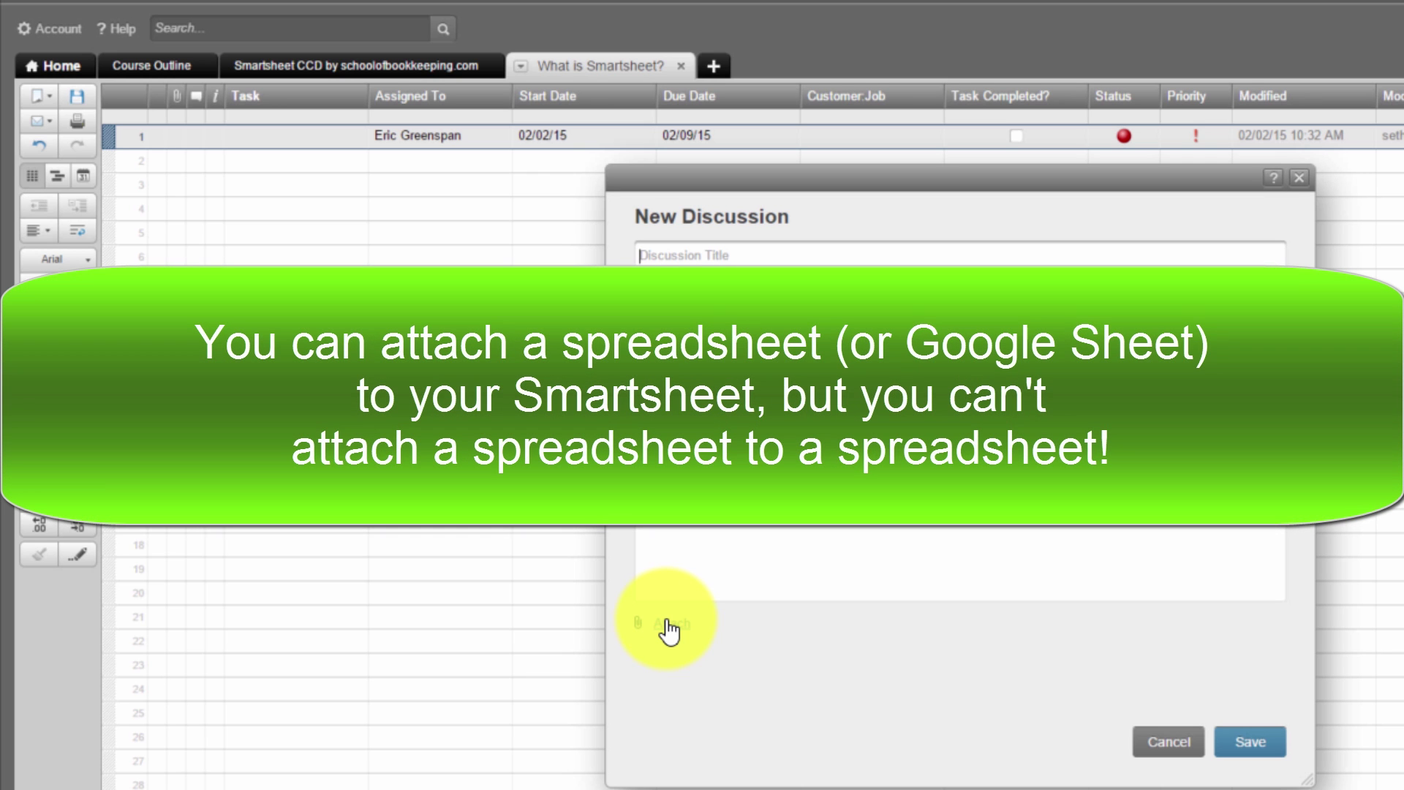
left_click(1187, 741)
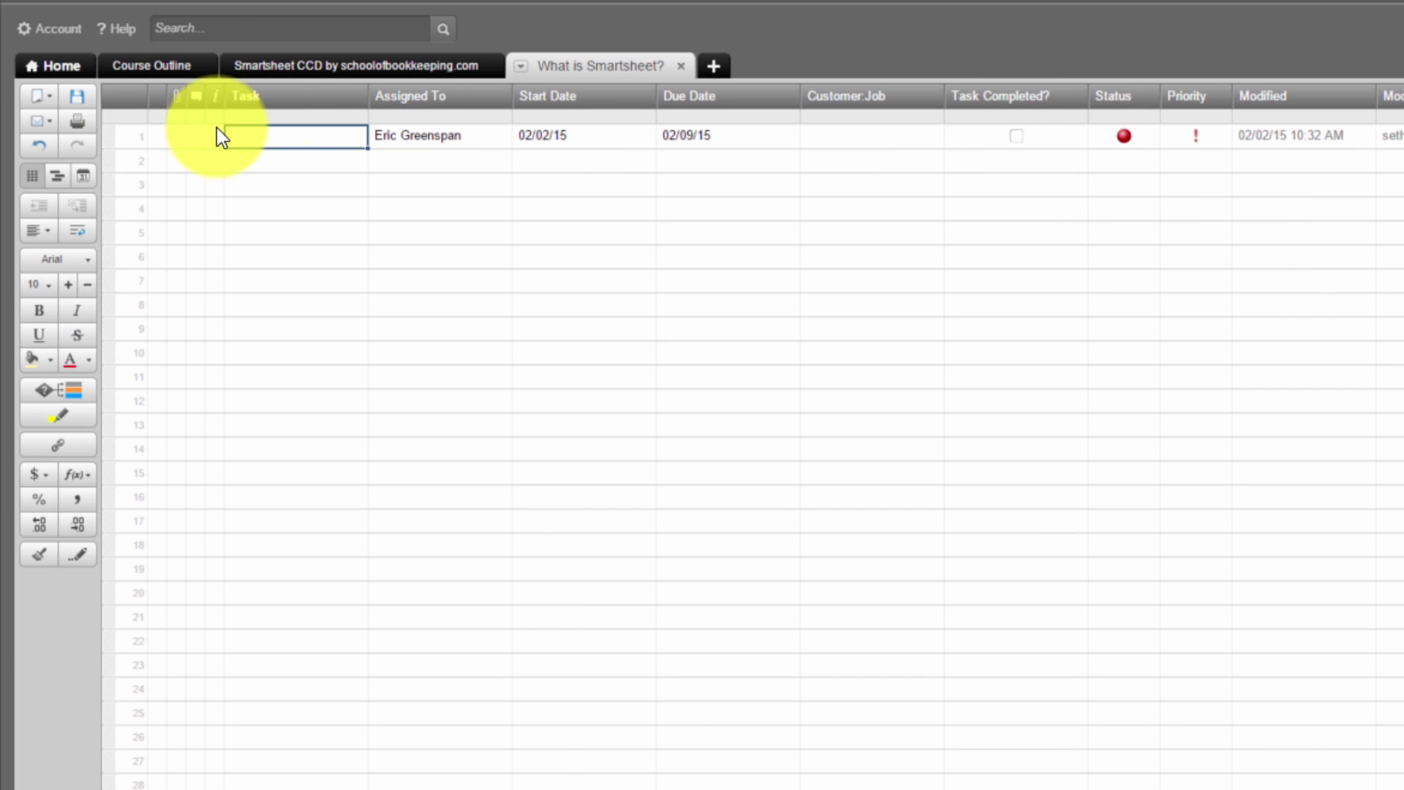
left_click(195, 136)
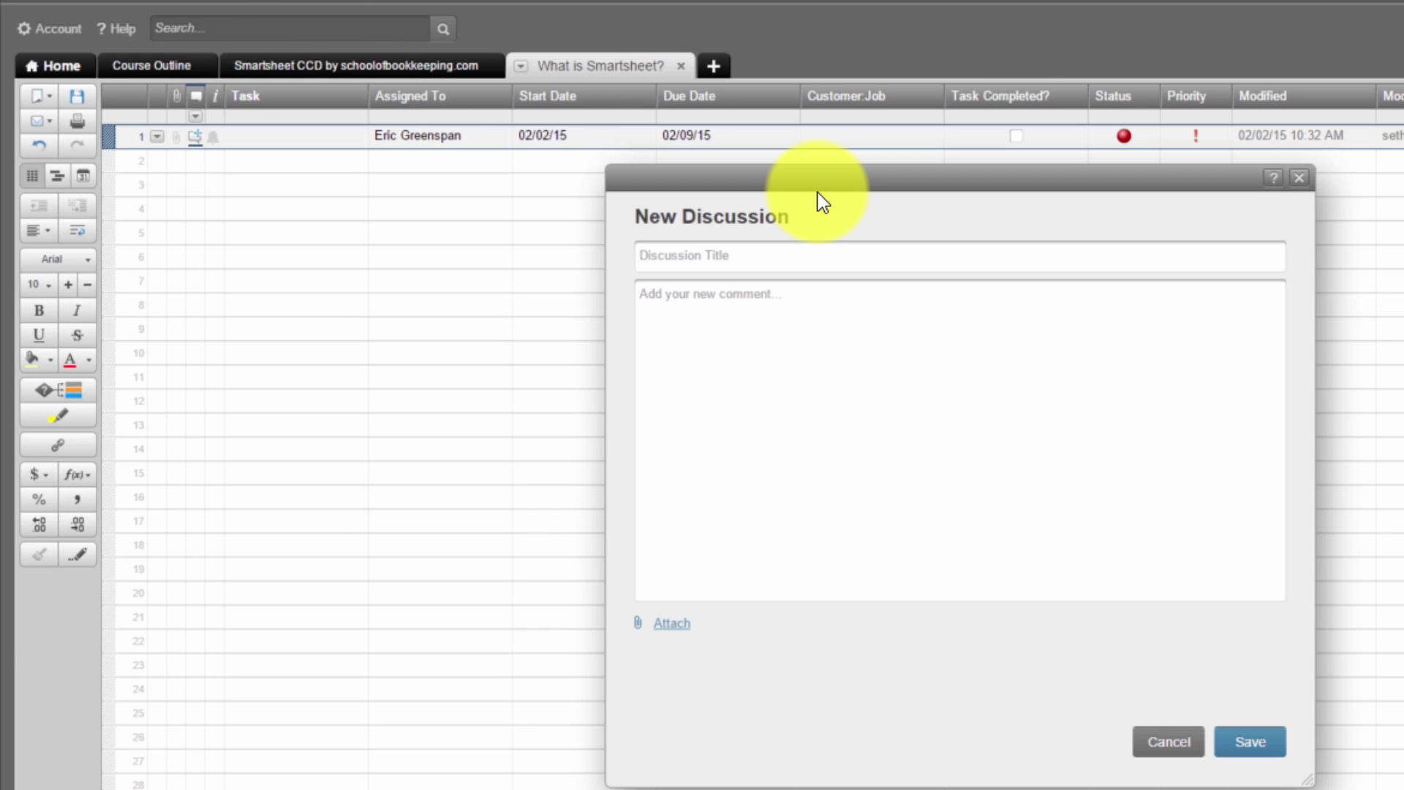
left_click(1169, 741)
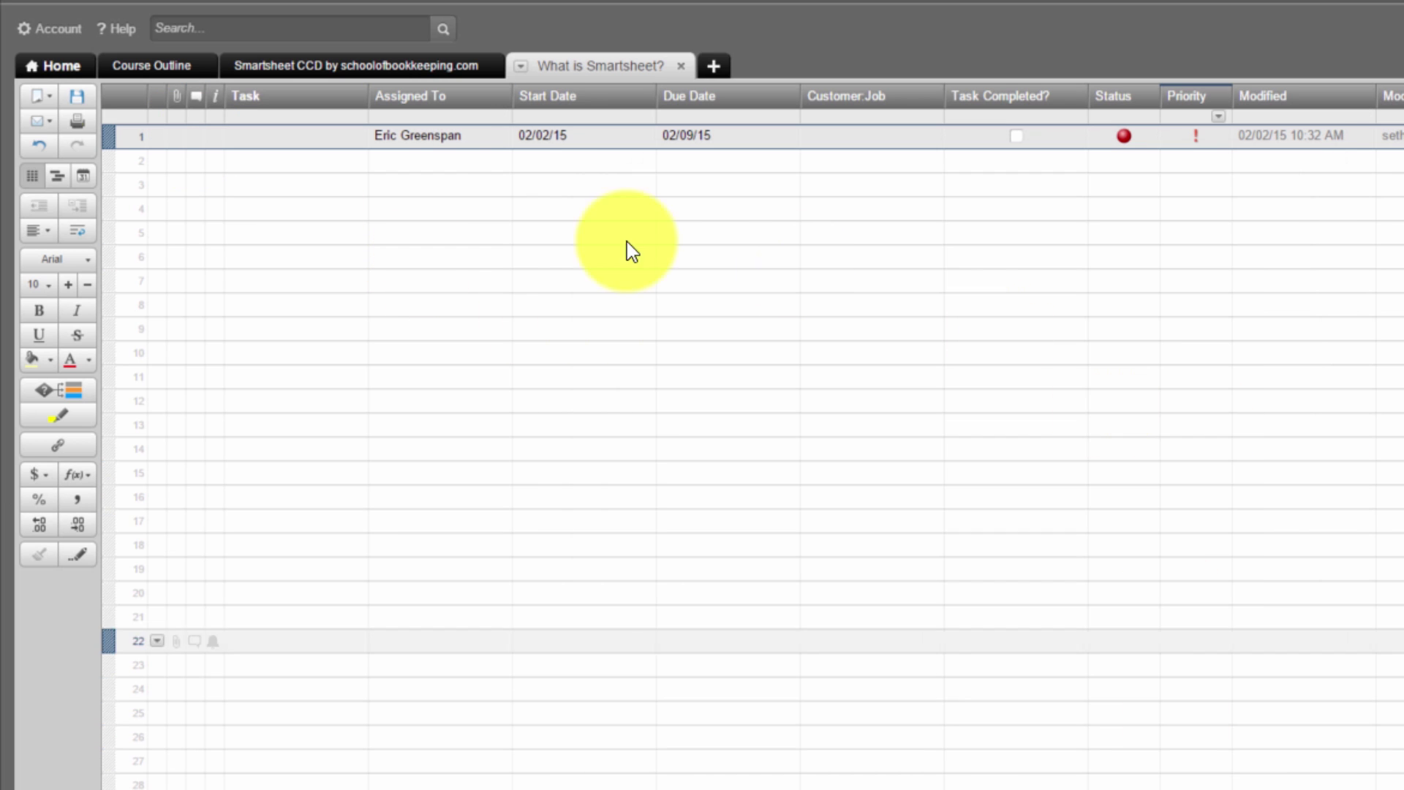
Enter "Some Task" in the Task cell of row 1 and save the sheet.
left_click(300, 144)
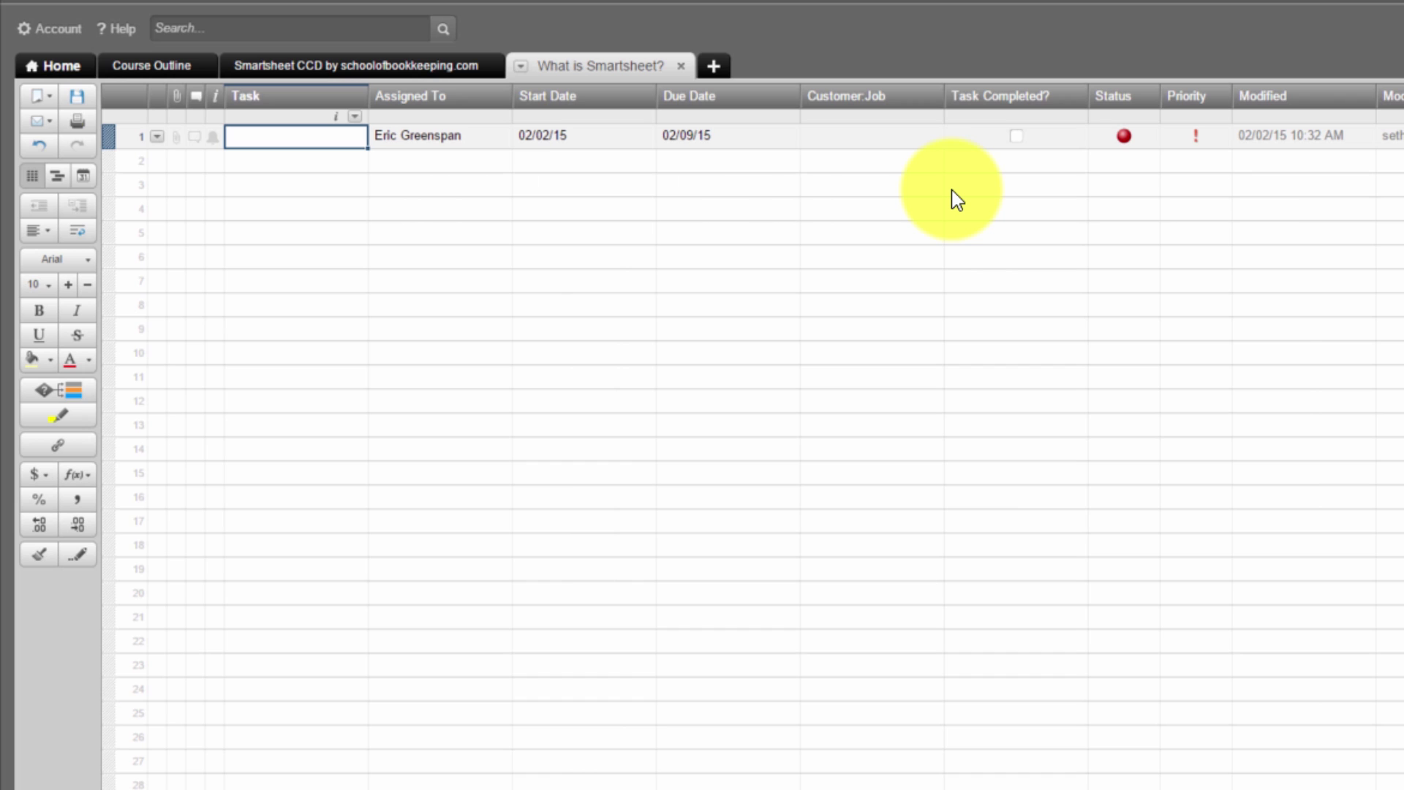
type("Some")
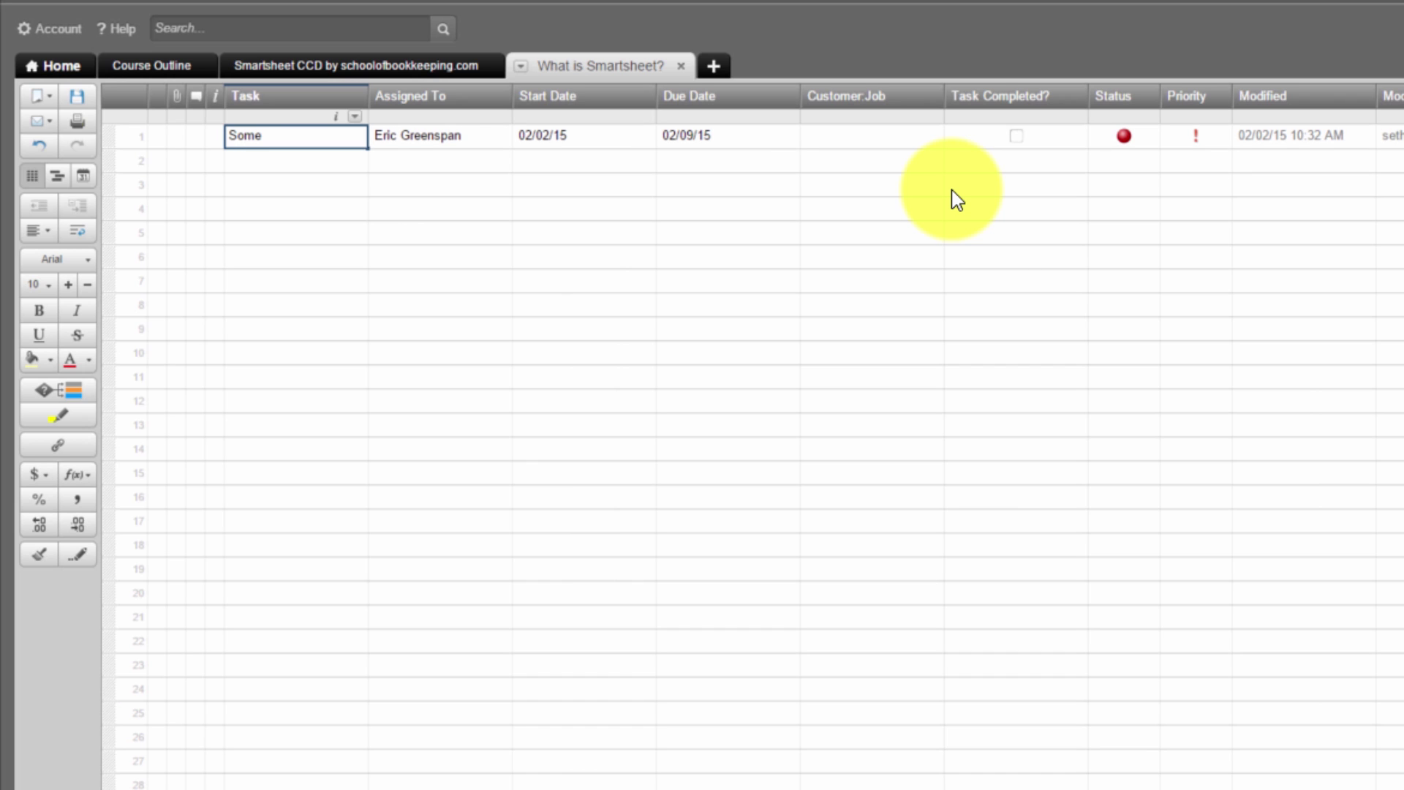
type(" Task")
key("Return")
key("Up")
key("ctrl+s")
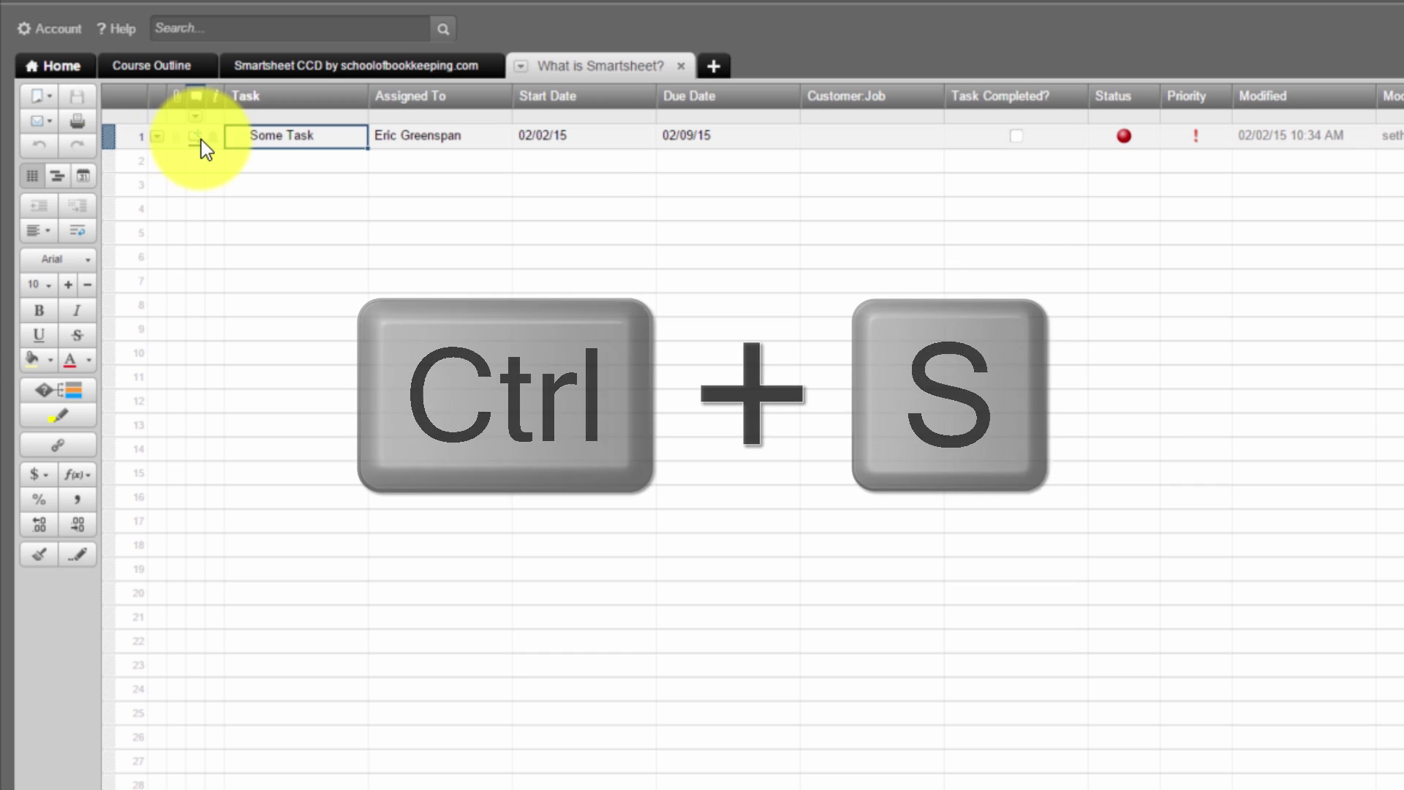
Check the discussion title and comment field in a new discussion for the Some Task row, closing the form without saving.
left_click(194, 137)
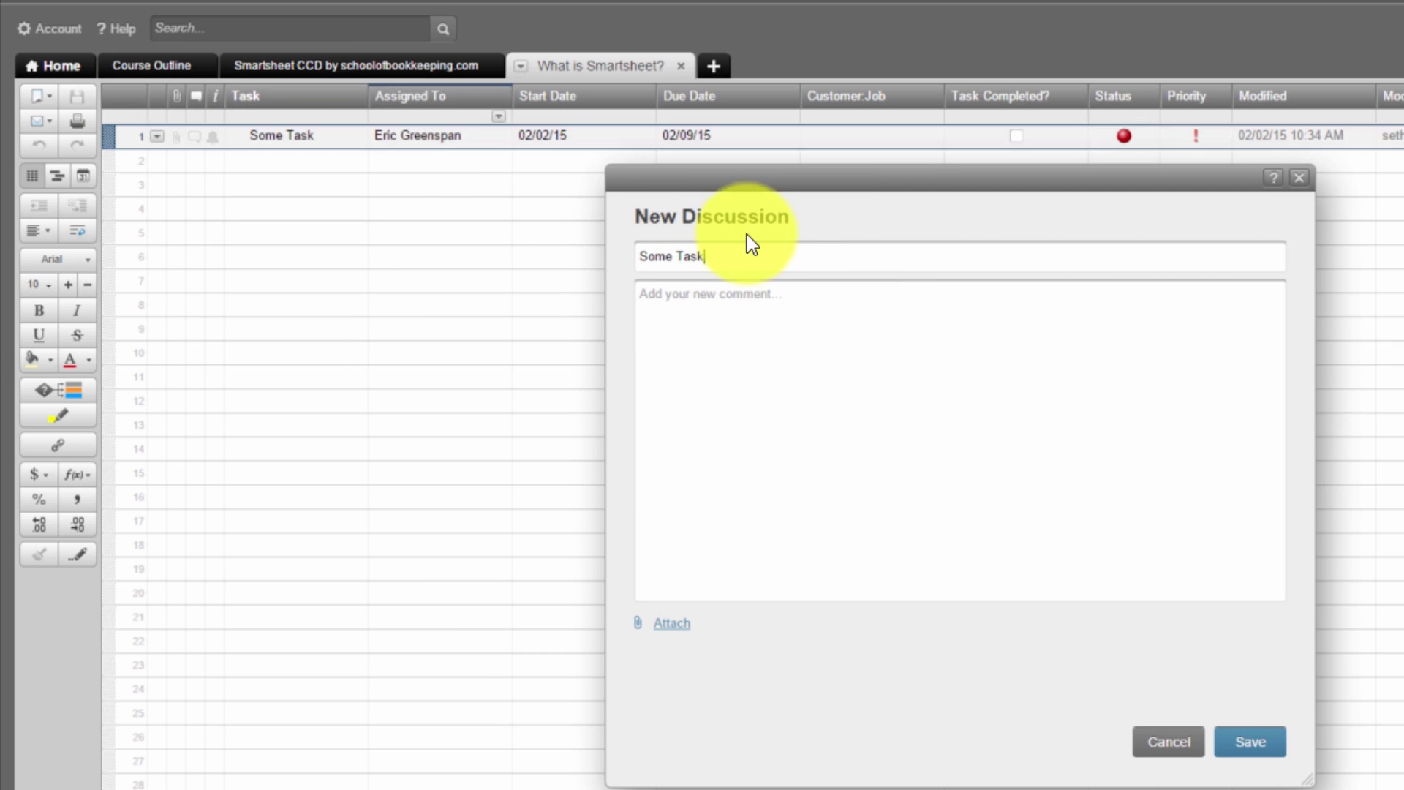
left_click(733, 292)
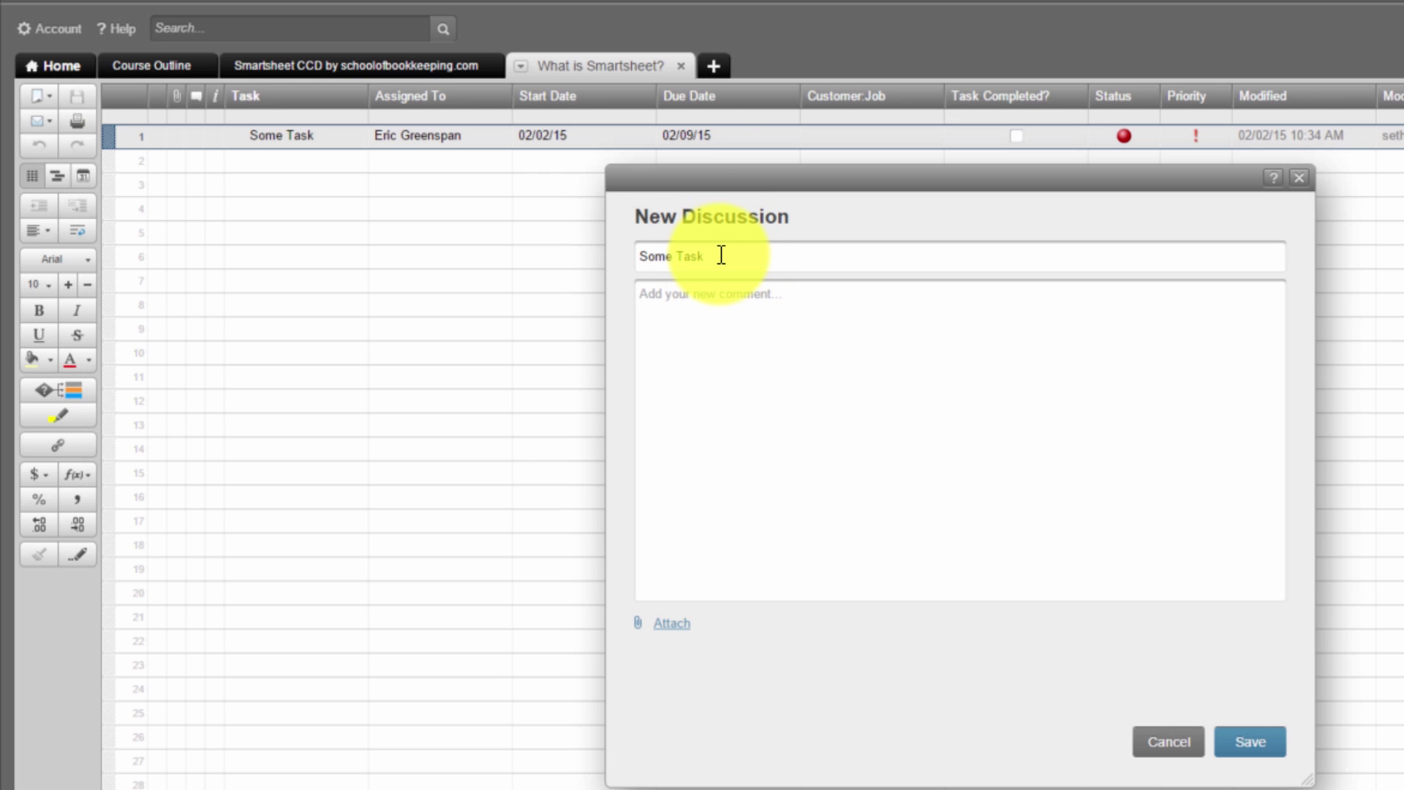
left_click(1191, 733)
left_click(306, 162)
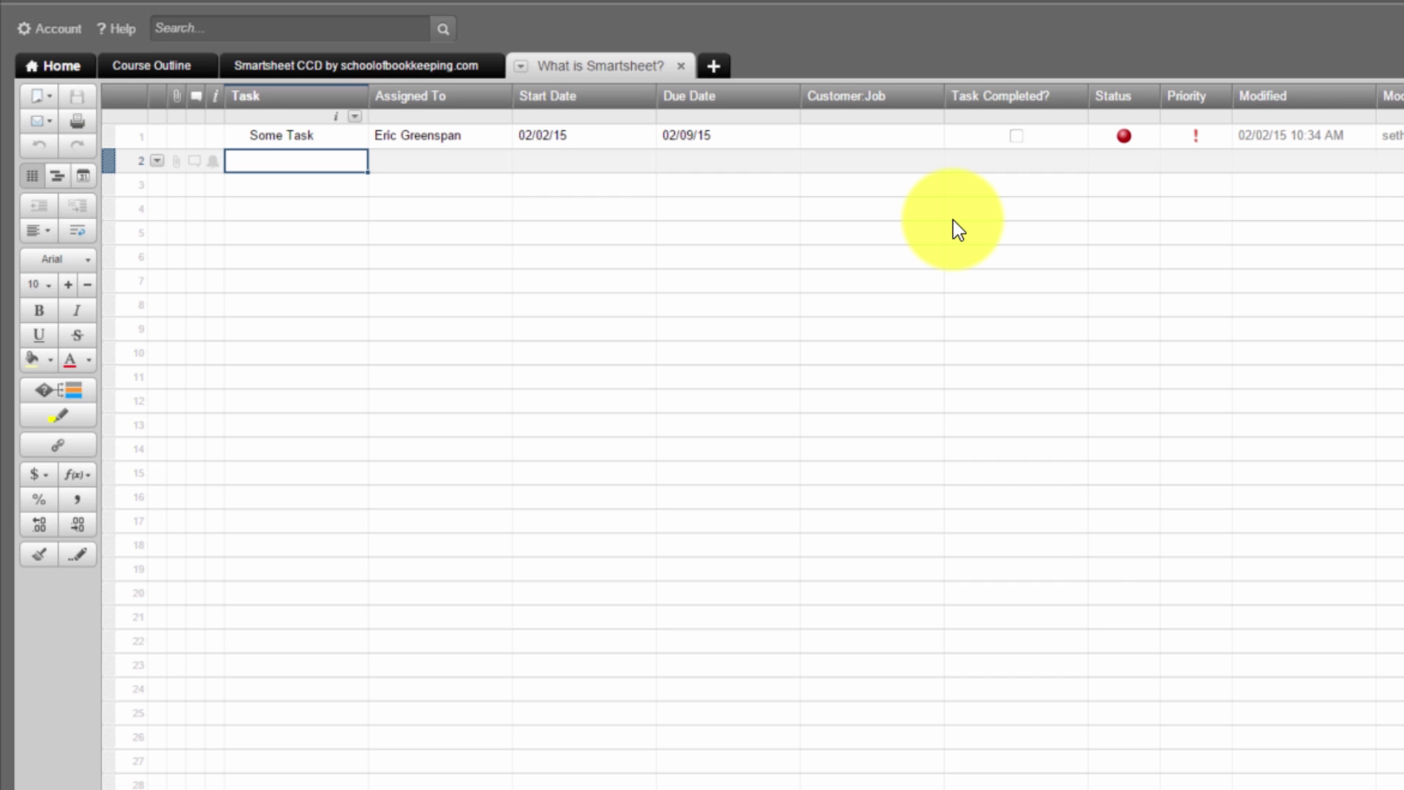
left_click(296, 137)
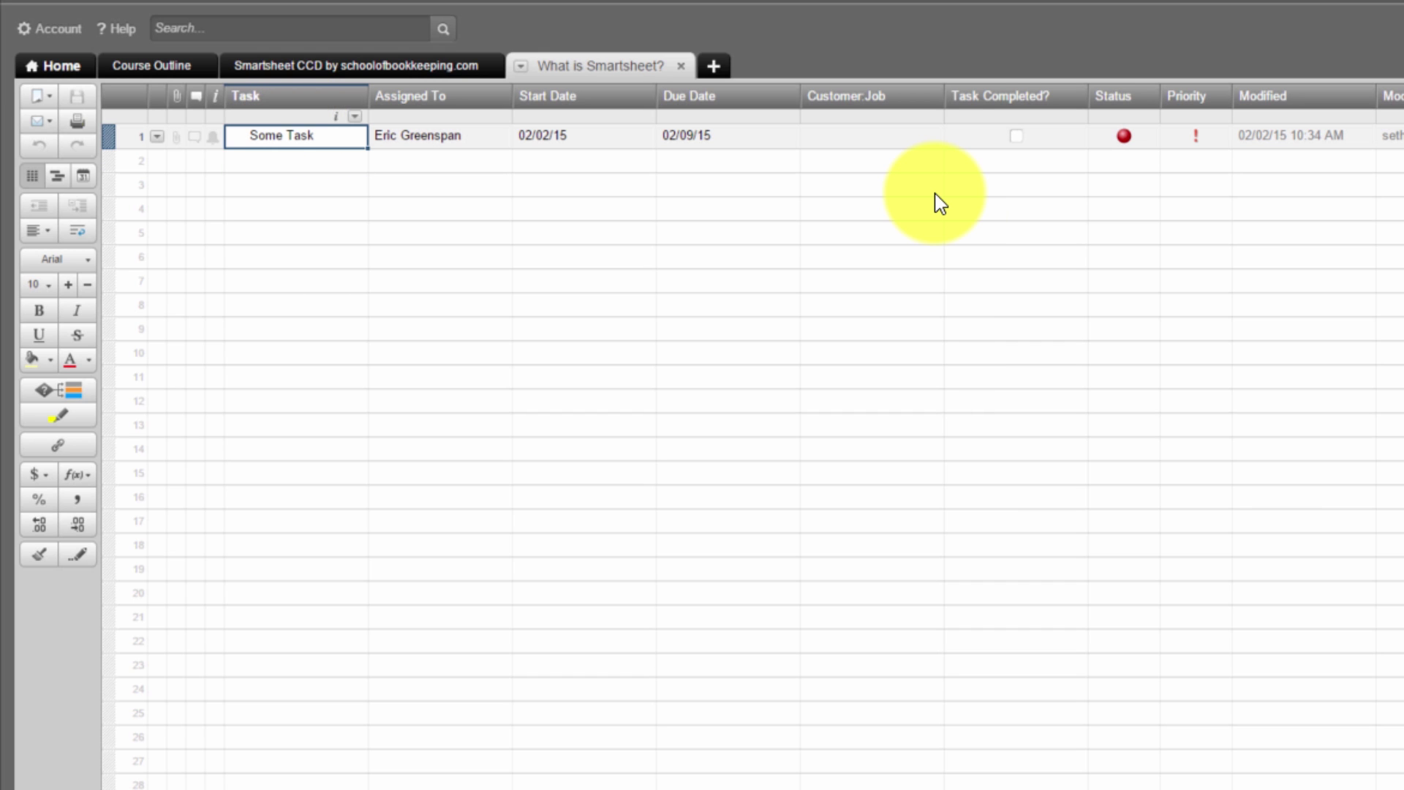
left_click(286, 144)
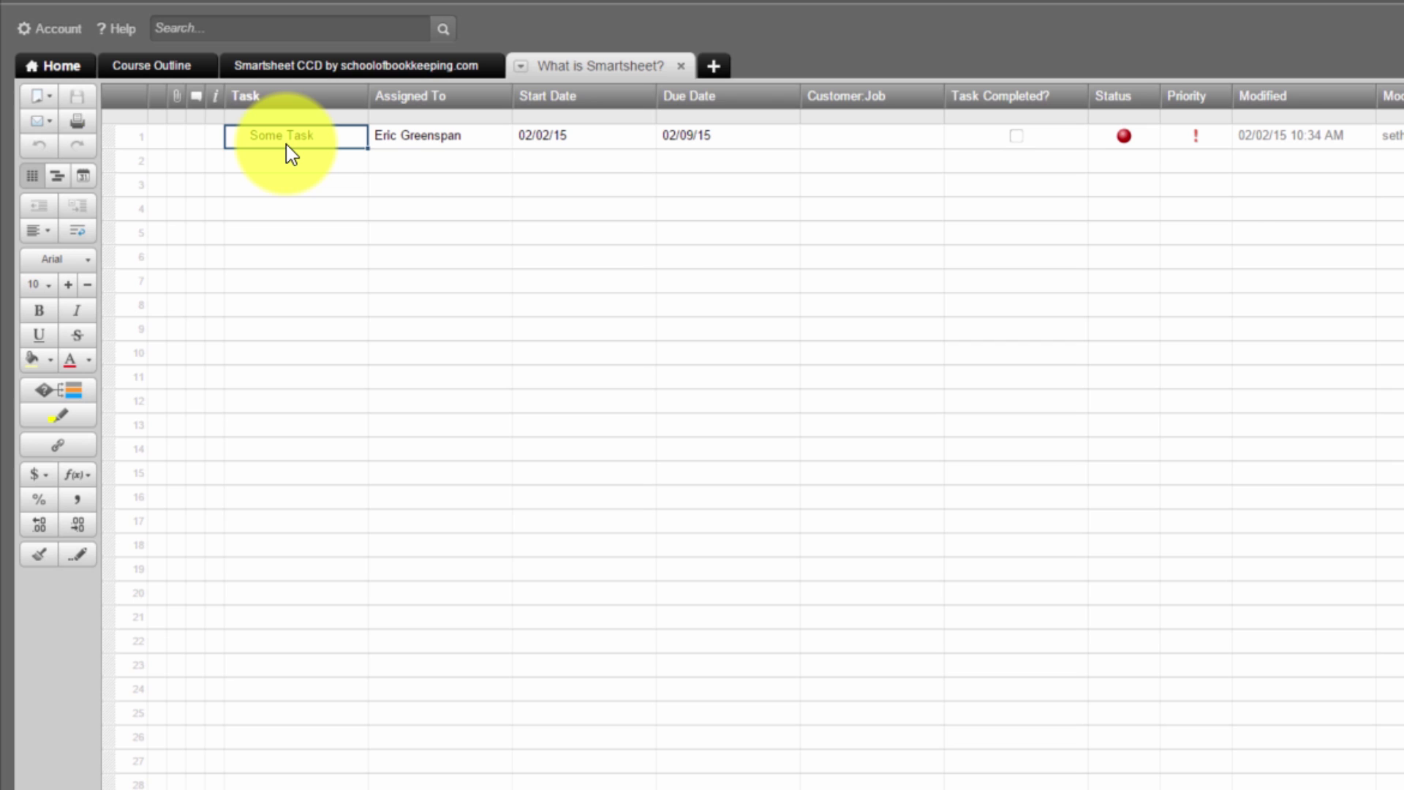